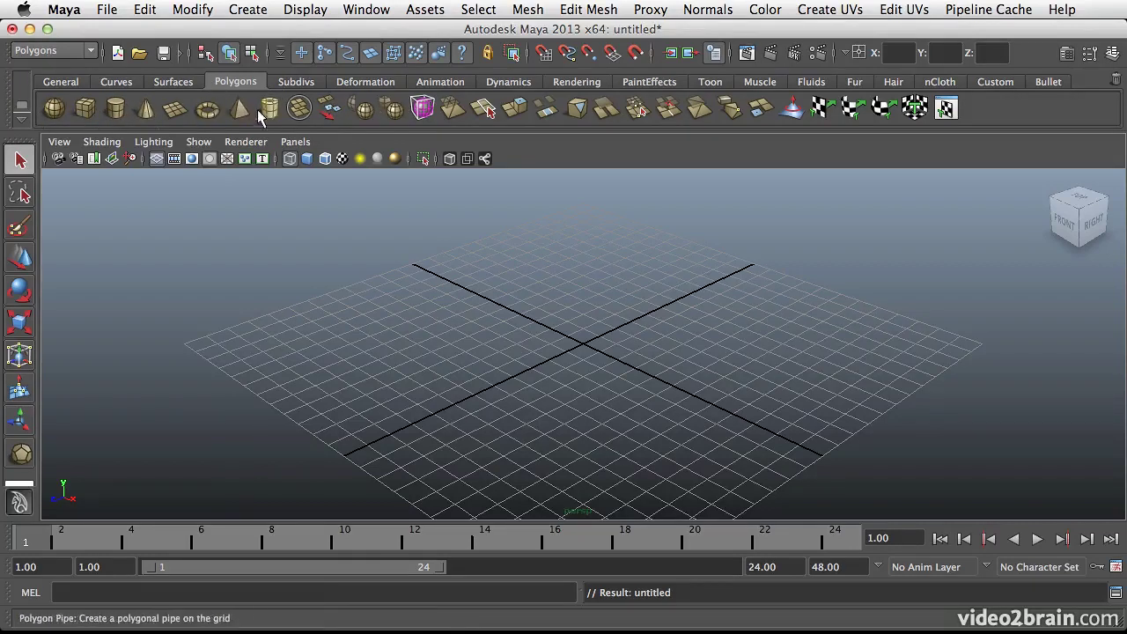
Tear off the polygon primitives list as a floating window, move it over the viewport, and close it again.
left_click(247, 11)
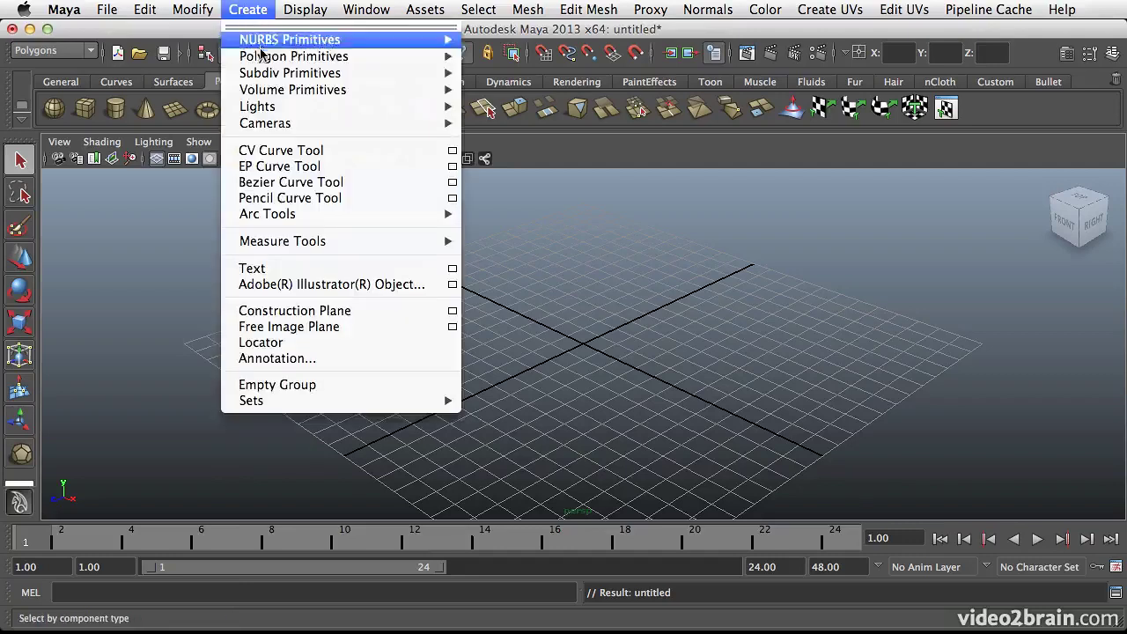
mouse_move(264, 64)
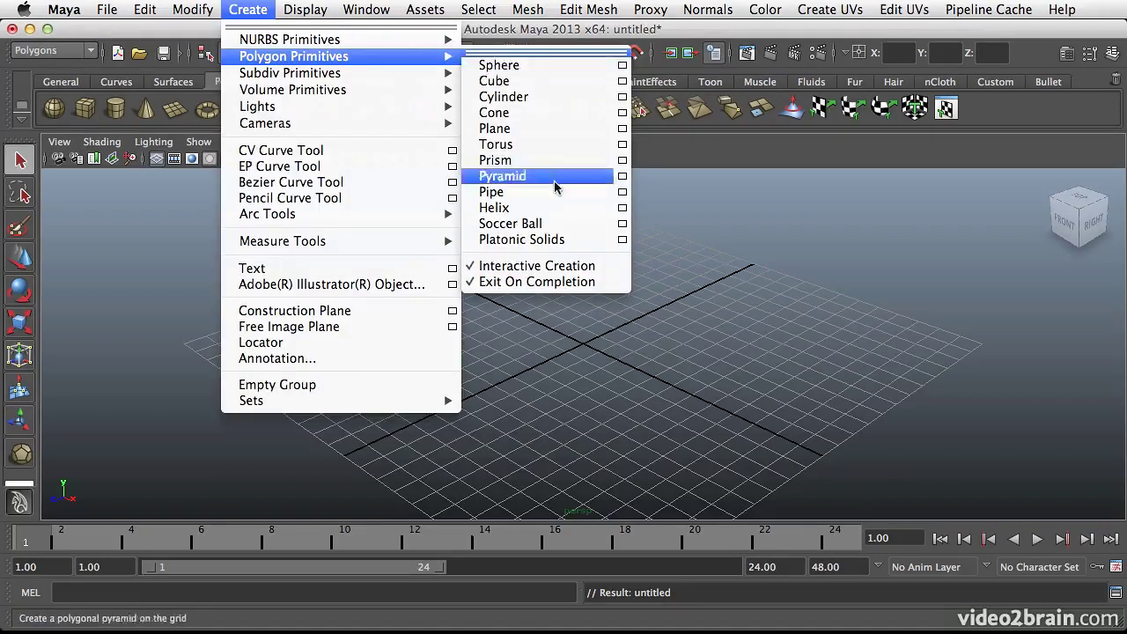
left_click(562, 59)
left_click_drag(620, 55, 884, 199)
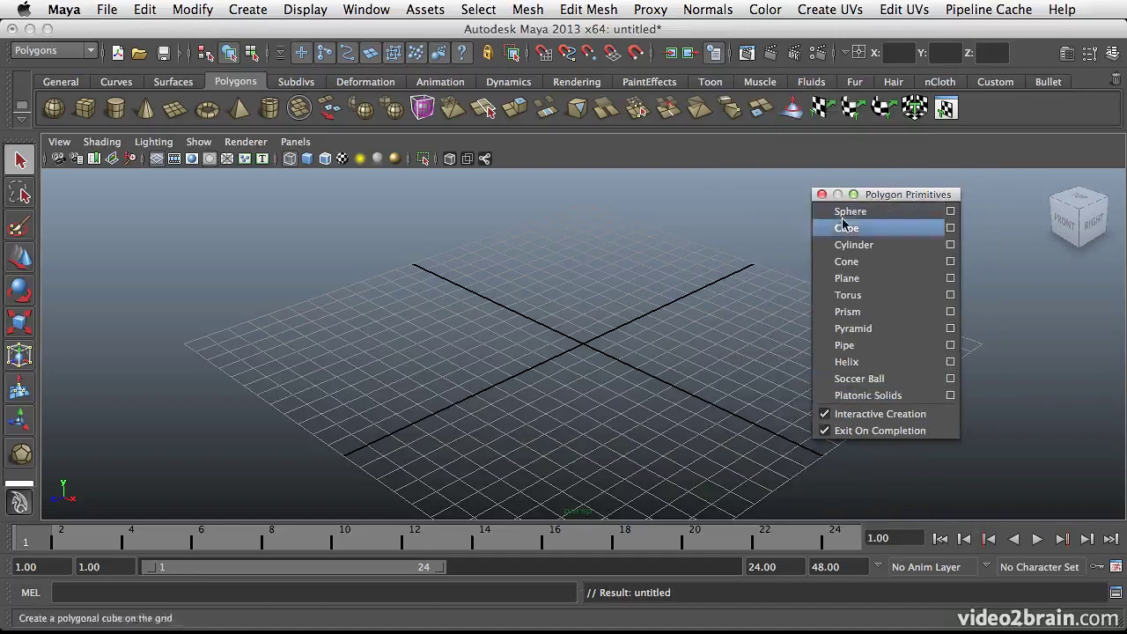
left_click(822, 193)
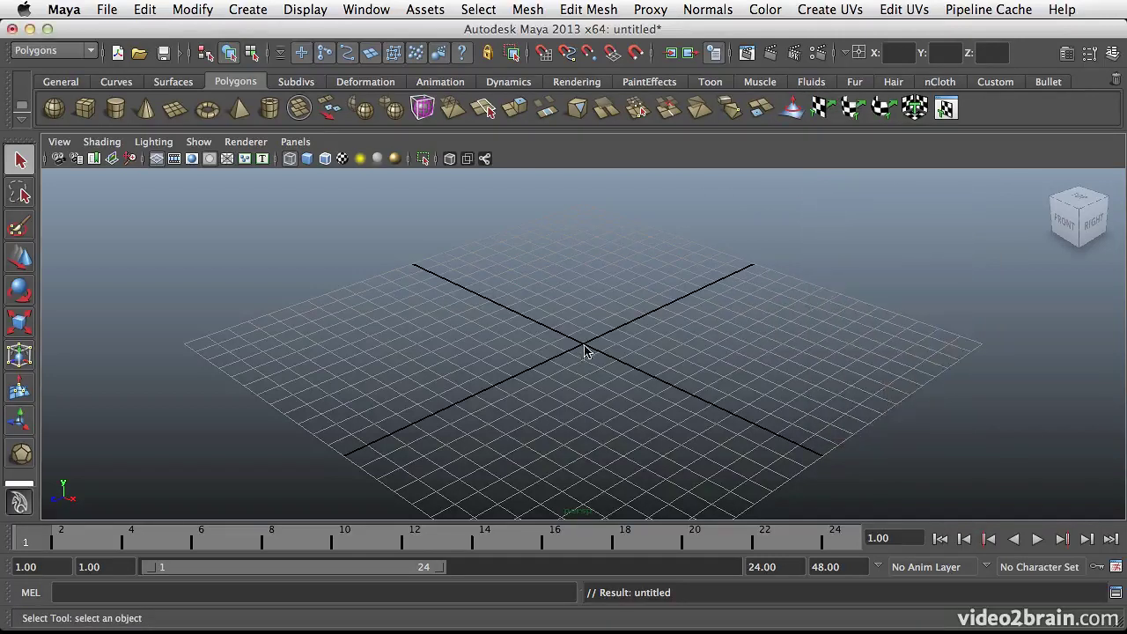
Detach the polygon primitives list from the hotbox as a floating window and place it beside the centre of the grid.
key("space")
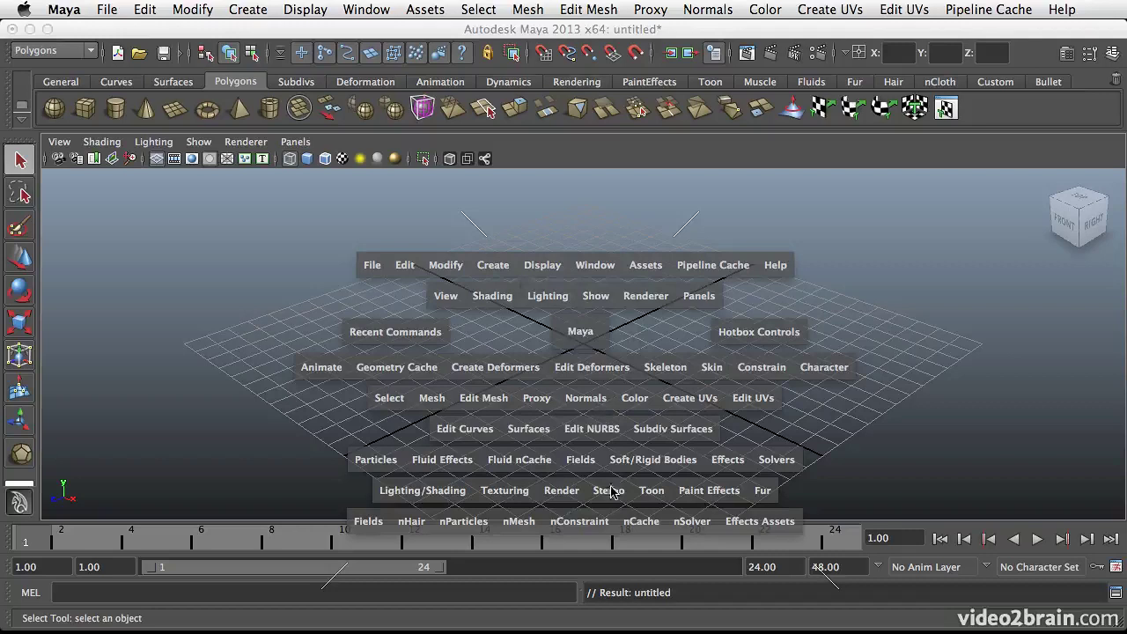
left_click(498, 269)
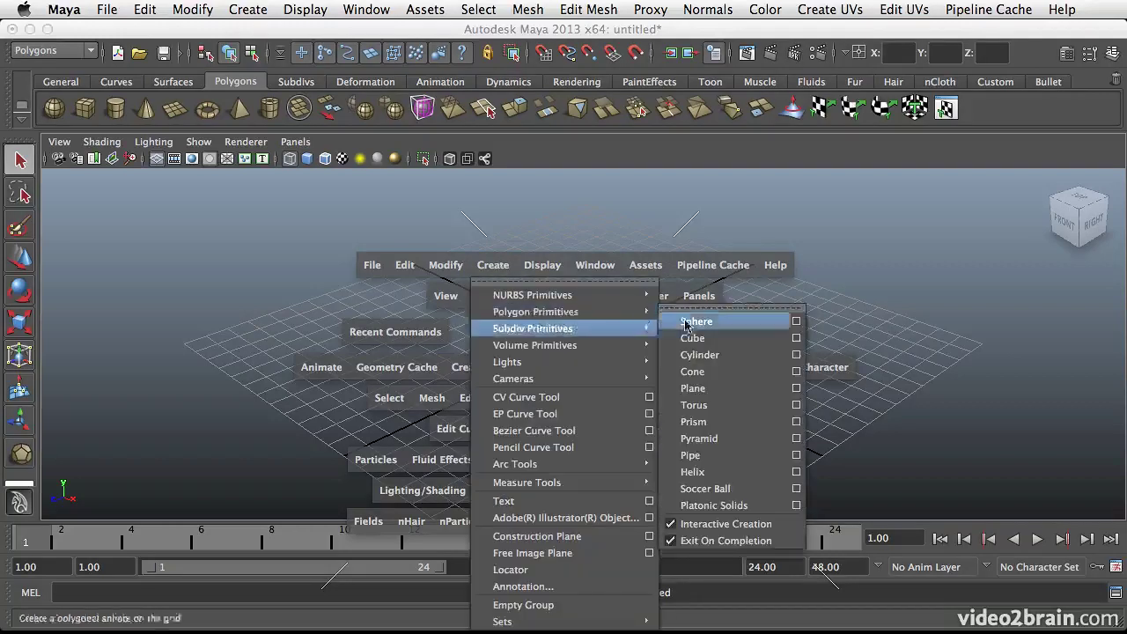
mouse_move(577, 316)
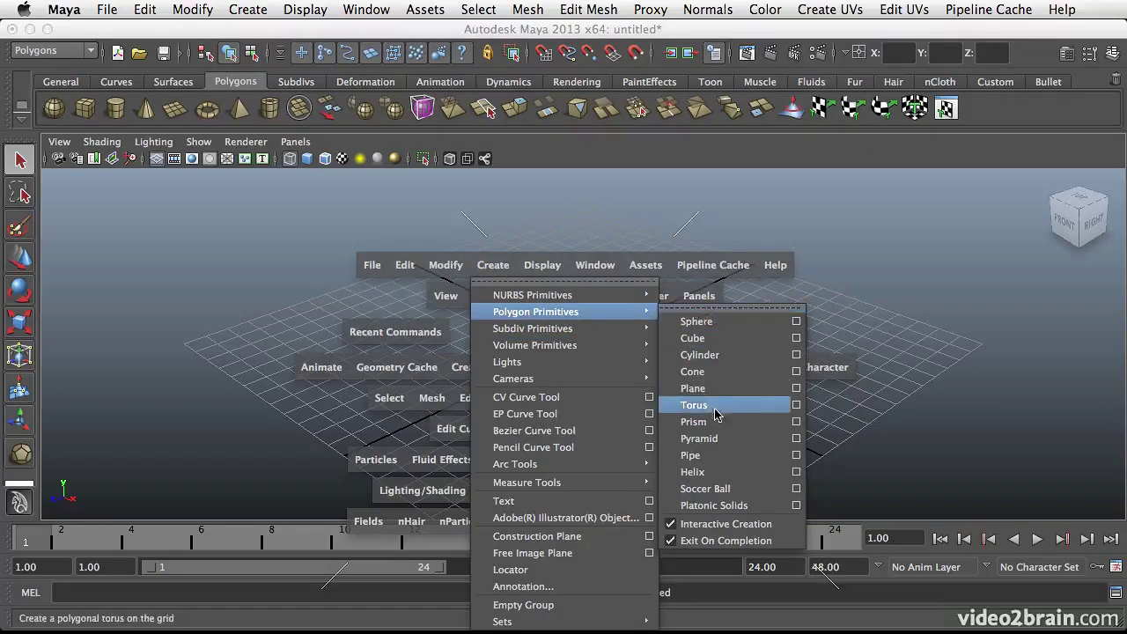
left_click(718, 313)
left_click_drag(788, 308, 830, 273)
left_click(757, 220)
left_click(1114, 53)
left_click_drag(812, 248, 1019, 220)
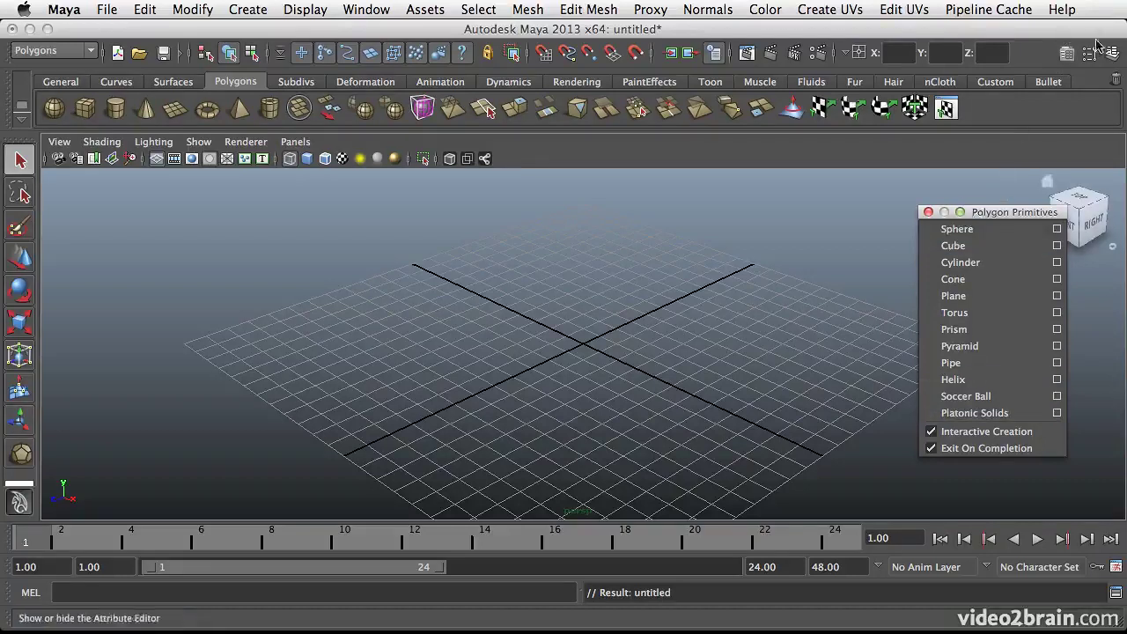
left_click_drag(1011, 215, 952, 209)
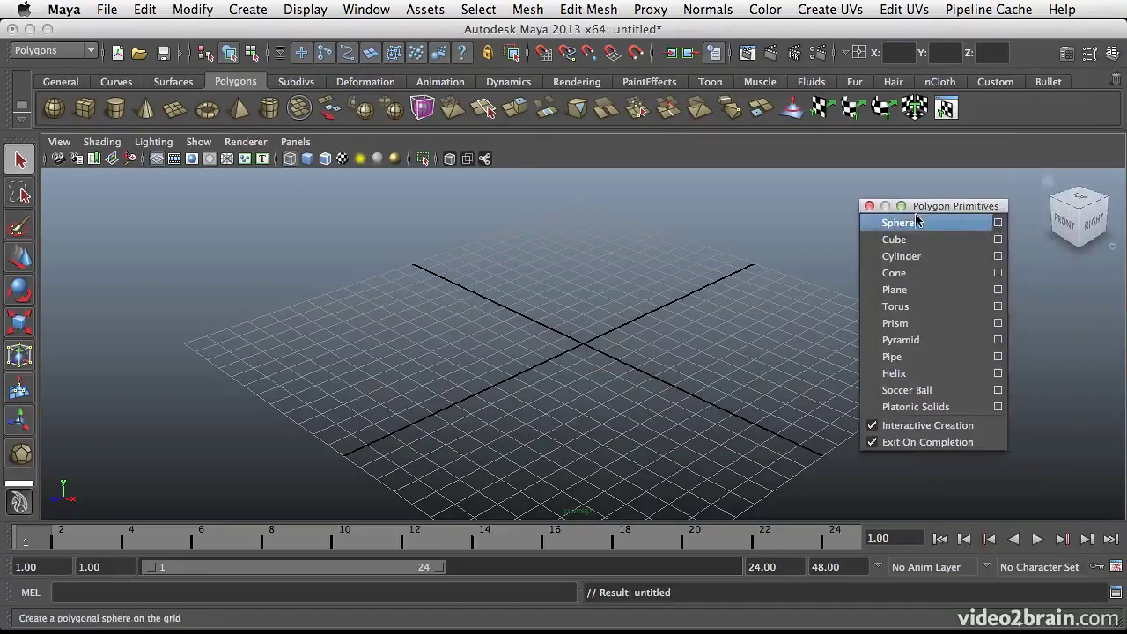
Place a polygon sphere with radius 1 and 20 axis and height divisions on the grid, and frame it in shaded display.
left_click(998, 225)
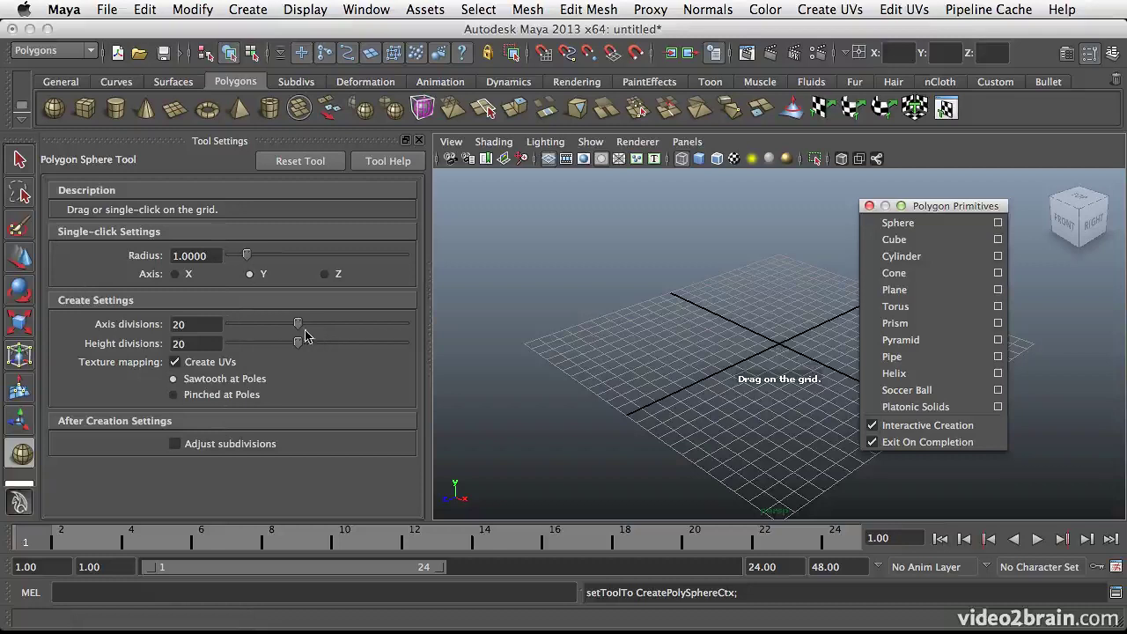
left_click(722, 323)
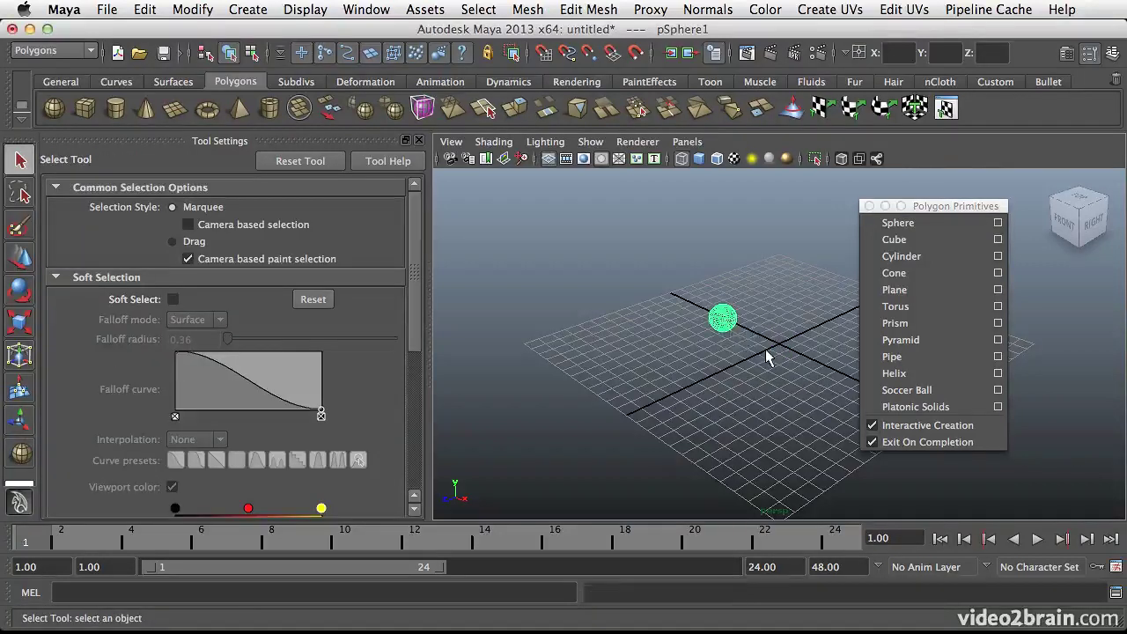
key("3")
key("f")
left_click_drag(773, 380, 810, 355, "alt")
middle_click_drag(810, 354, 729, 346, "alt")
right_click_drag(730, 347, 673, 340, "alt")
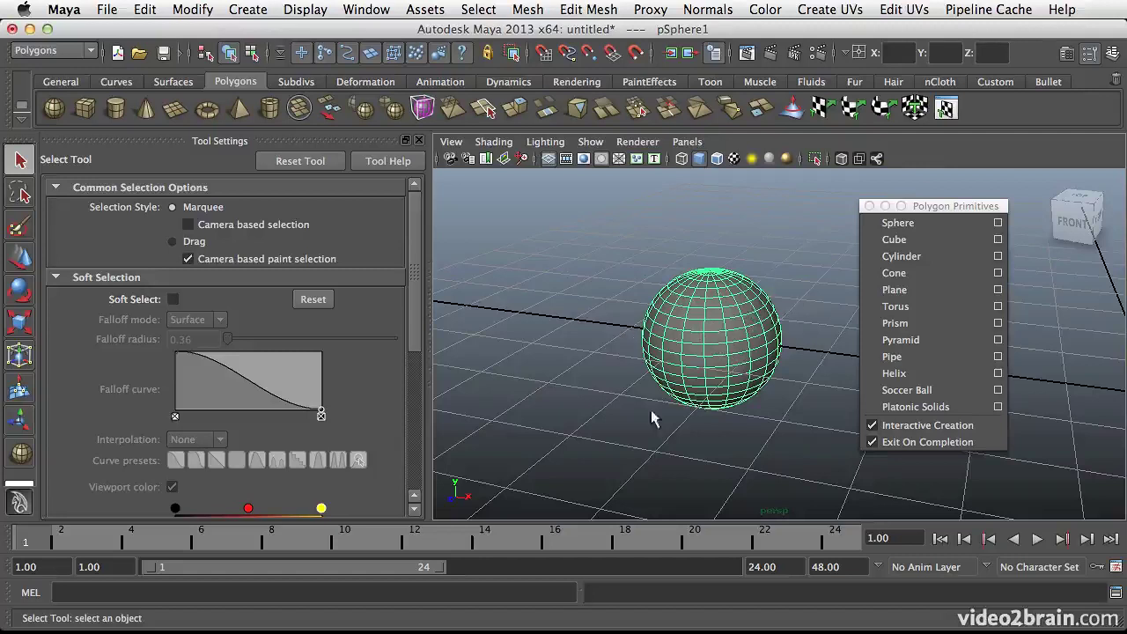
Place a second polygon sphere beside the first, using radius 2.1291, 24 axis divisions and 16 height divisions.
left_click(998, 223)
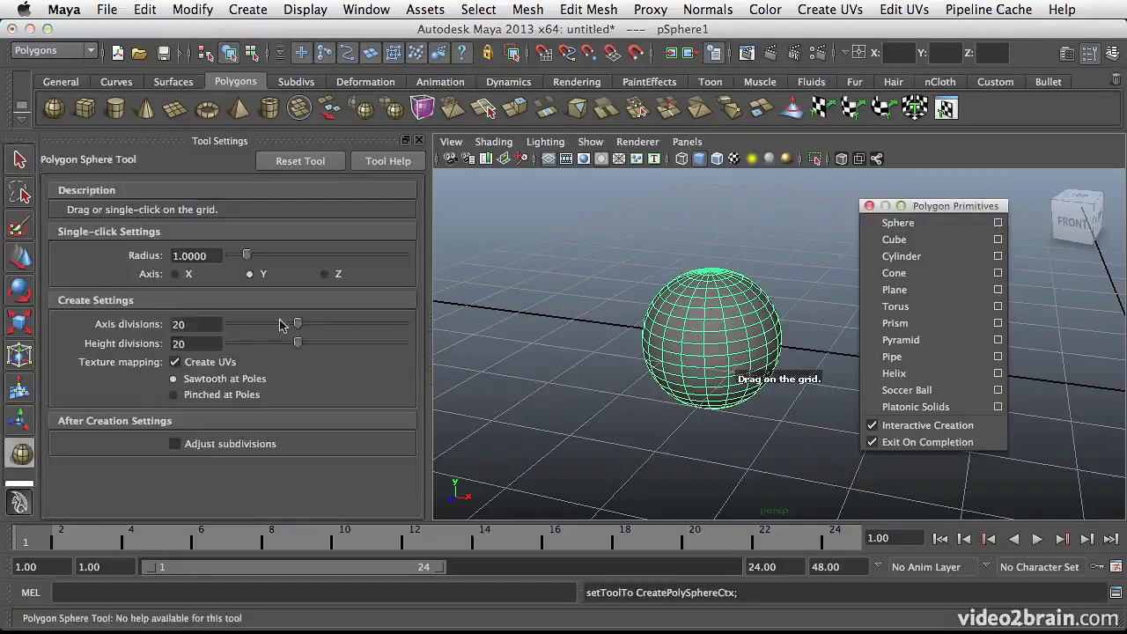
left_click_drag(299, 328, 284, 346)
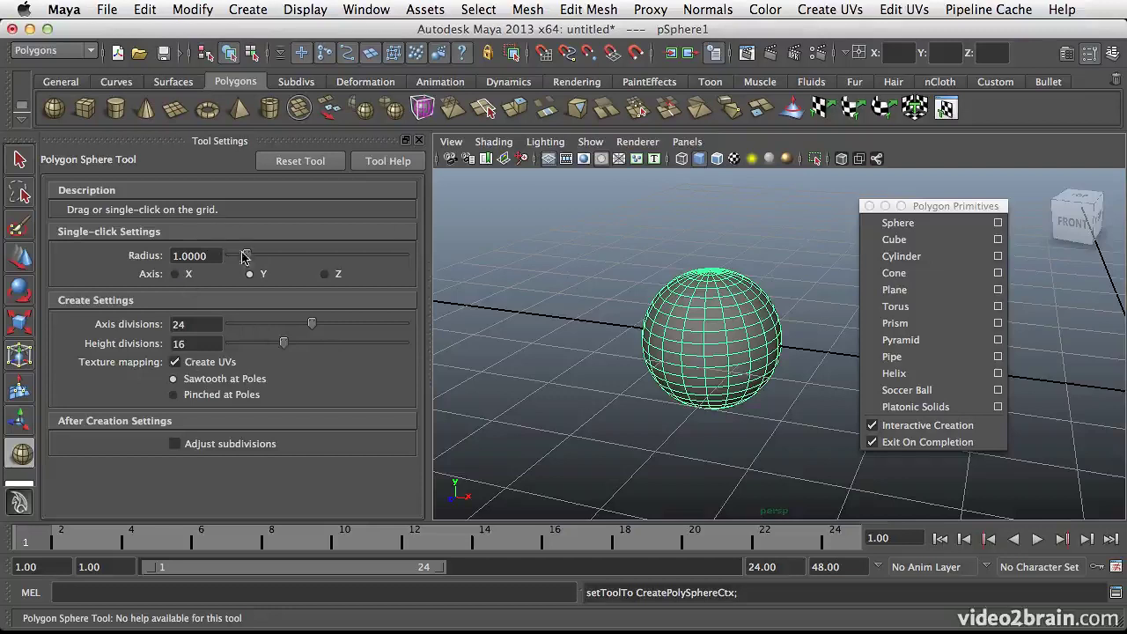
left_click_drag(250, 257, 267, 257)
middle_click_drag(748, 394, 630, 360, "alt")
scroll(630, 359, "down", 2)
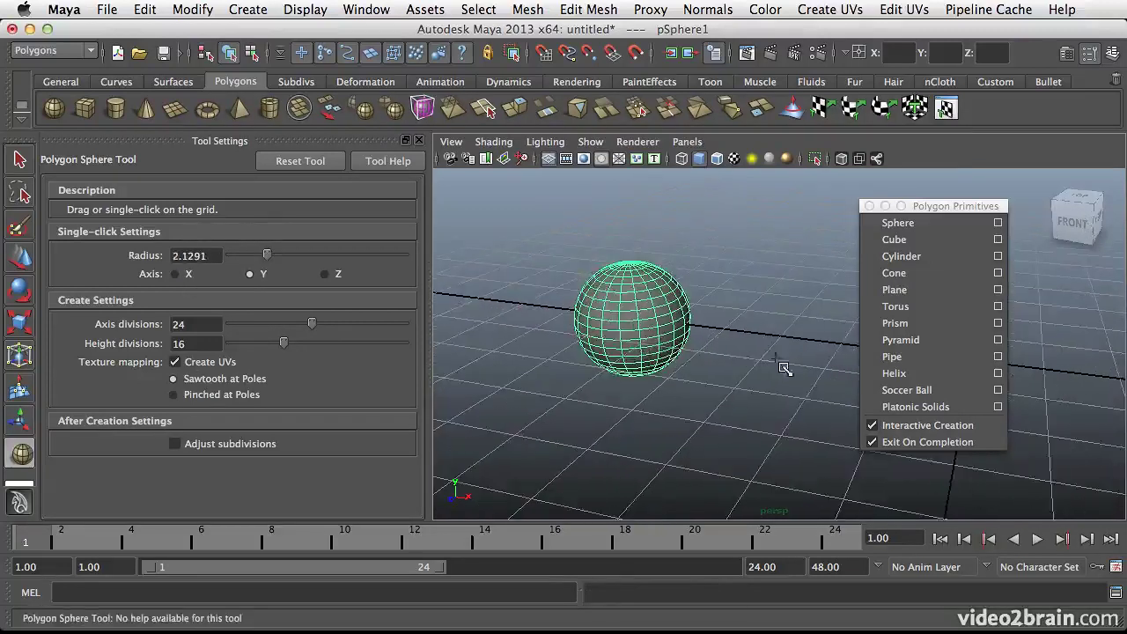
left_click(844, 351)
left_click_drag(846, 351, 711, 347, "alt")
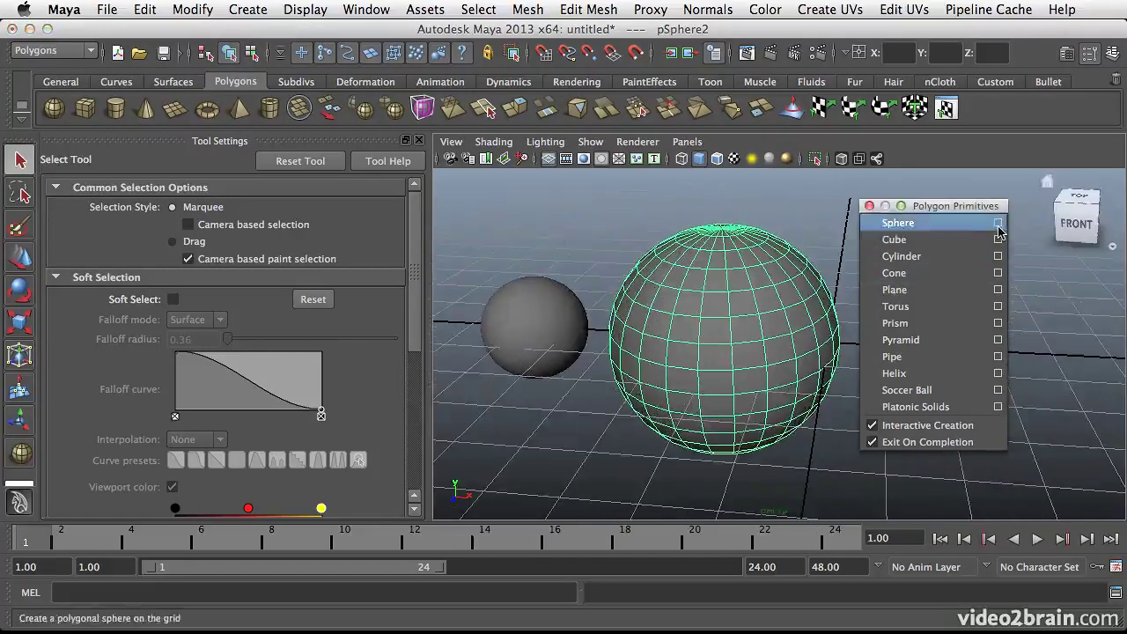
Draw a third polygon sphere beside the second one, sizing it interactively on the grid.
left_click(898, 223)
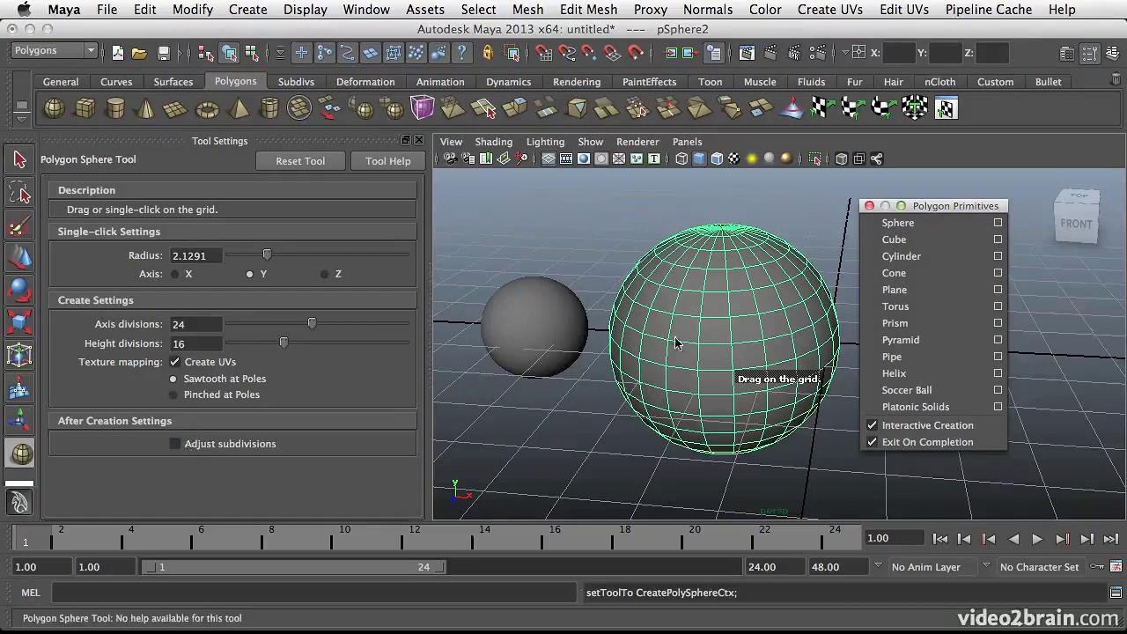
left_click_drag(779, 361, 778, 335, "alt")
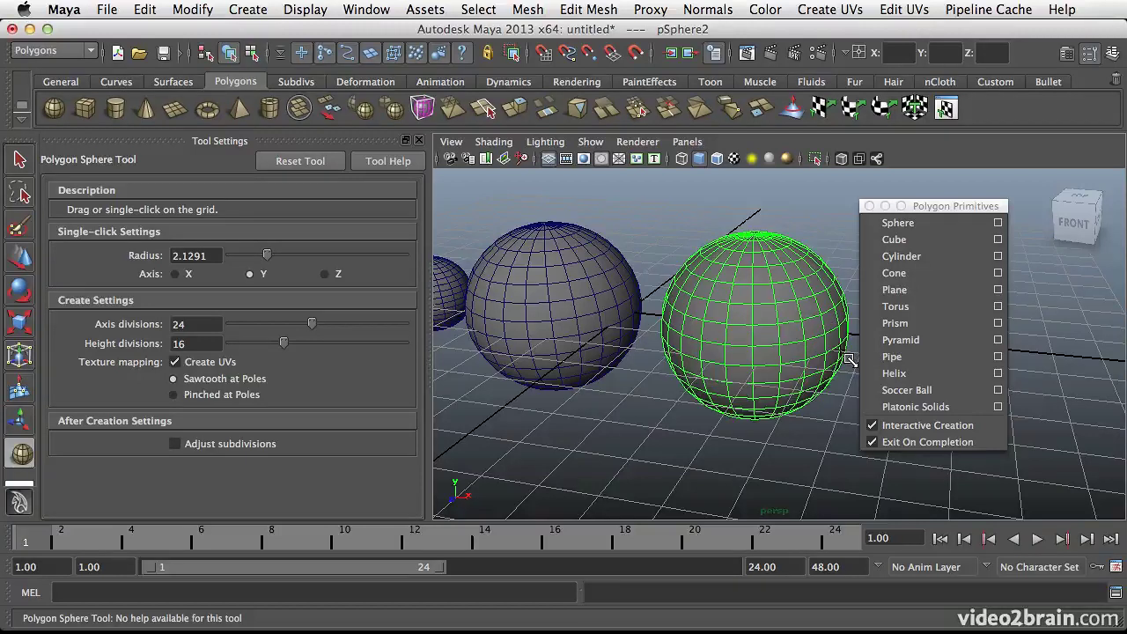
left_click_drag(849, 359, 832, 373)
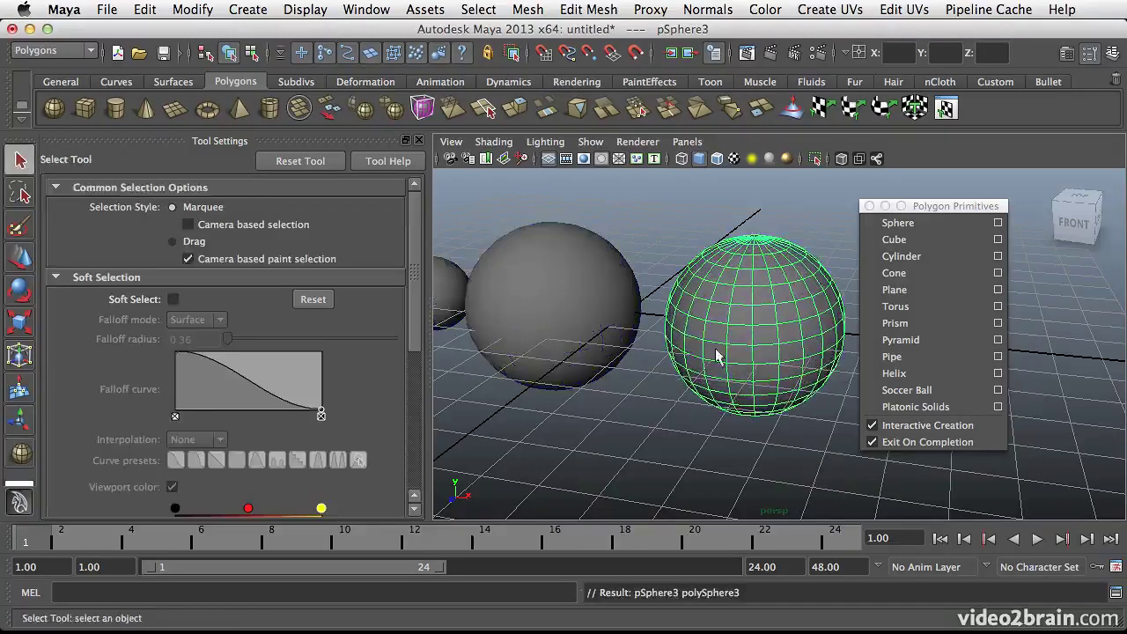
left_click_drag(716, 355, 731, 236, "alt")
left_click_drag(689, 308, 661, 319, "alt")
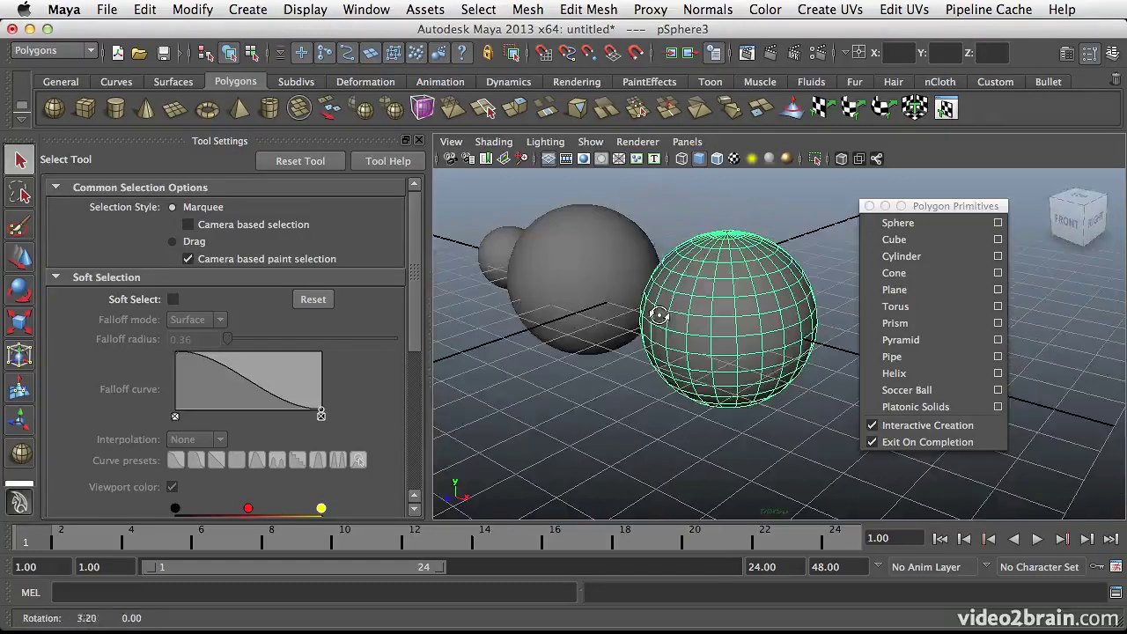
Select all three spheres and delete them.
left_click(546, 296, "shift")
left_click(505, 253, "shift")
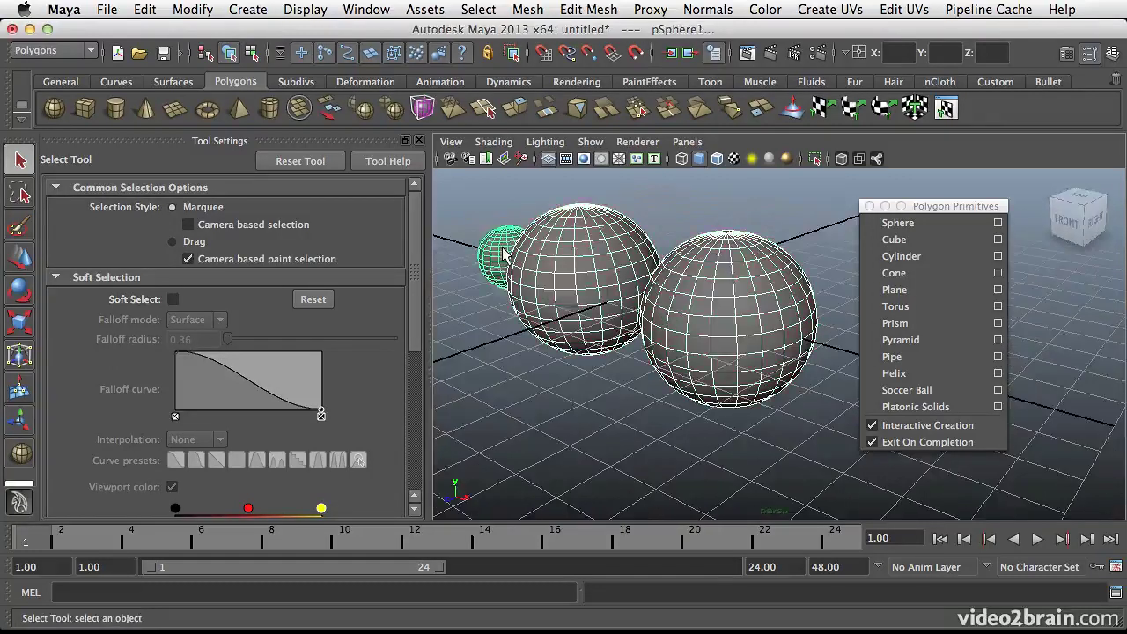
key("Delete")
left_click_drag(655, 297, 696, 308, "alt")
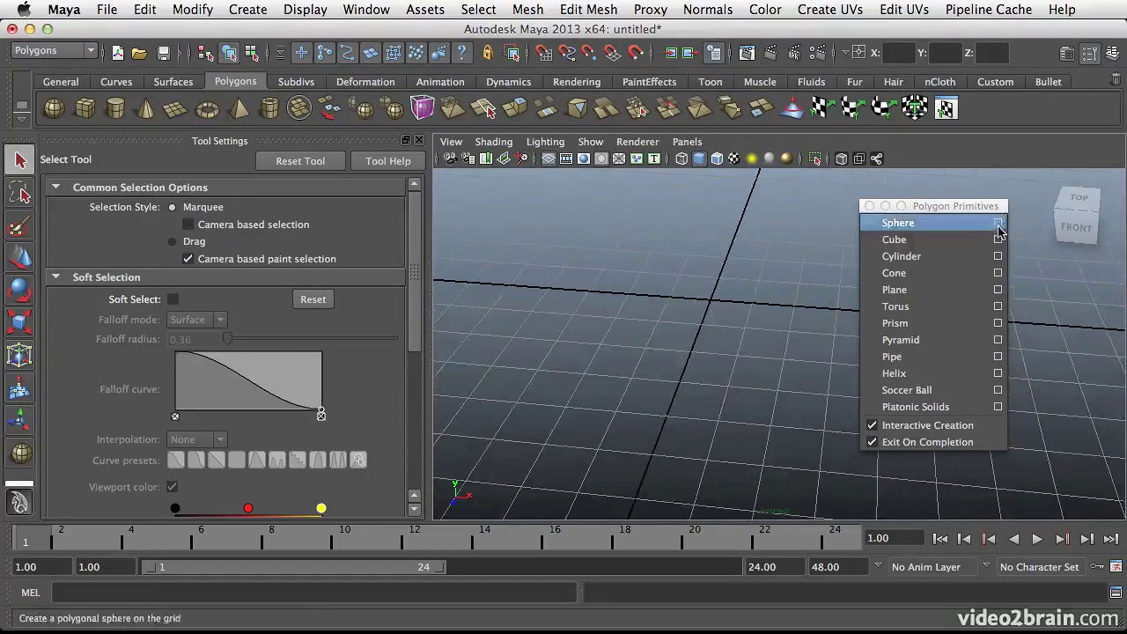
Draw a polygon sphere at the grid's centre with Adjust subdivisions enabled, and tune its divisions interactively.
left_click(898, 223)
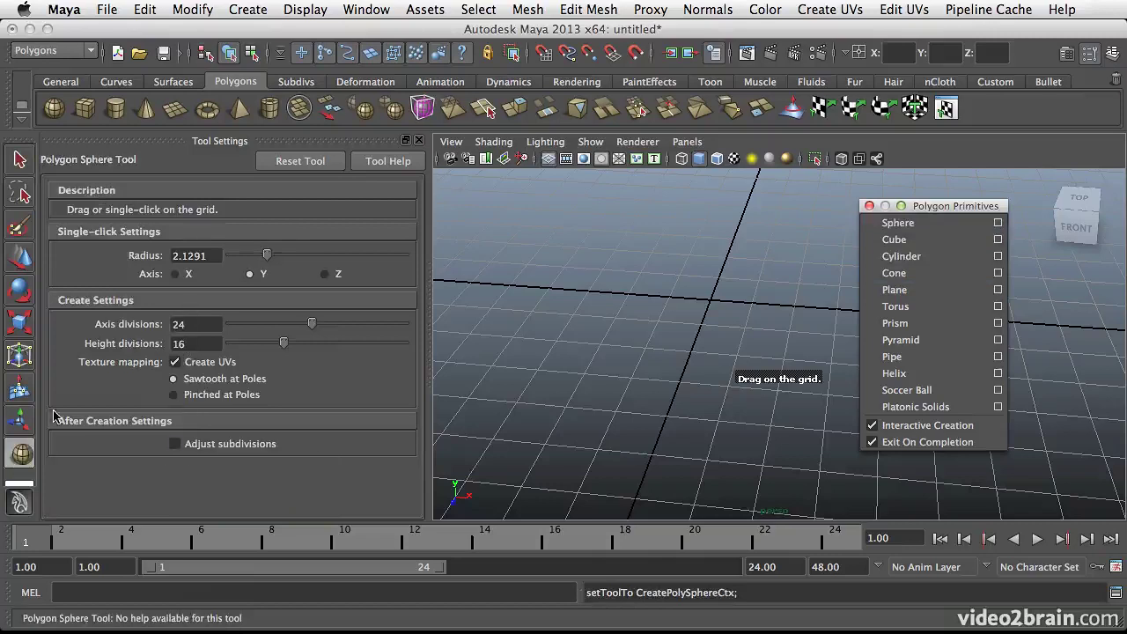
left_click(174, 446)
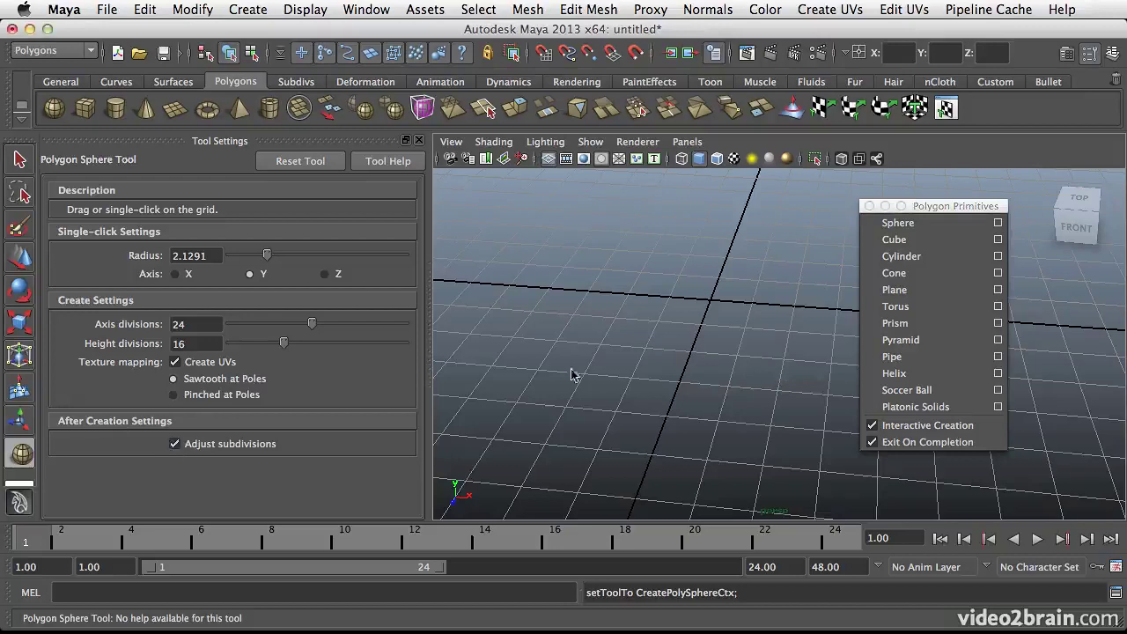
left_click_drag(715, 305, 819, 307)
left_click_drag(662, 410, 711, 396, "alt")
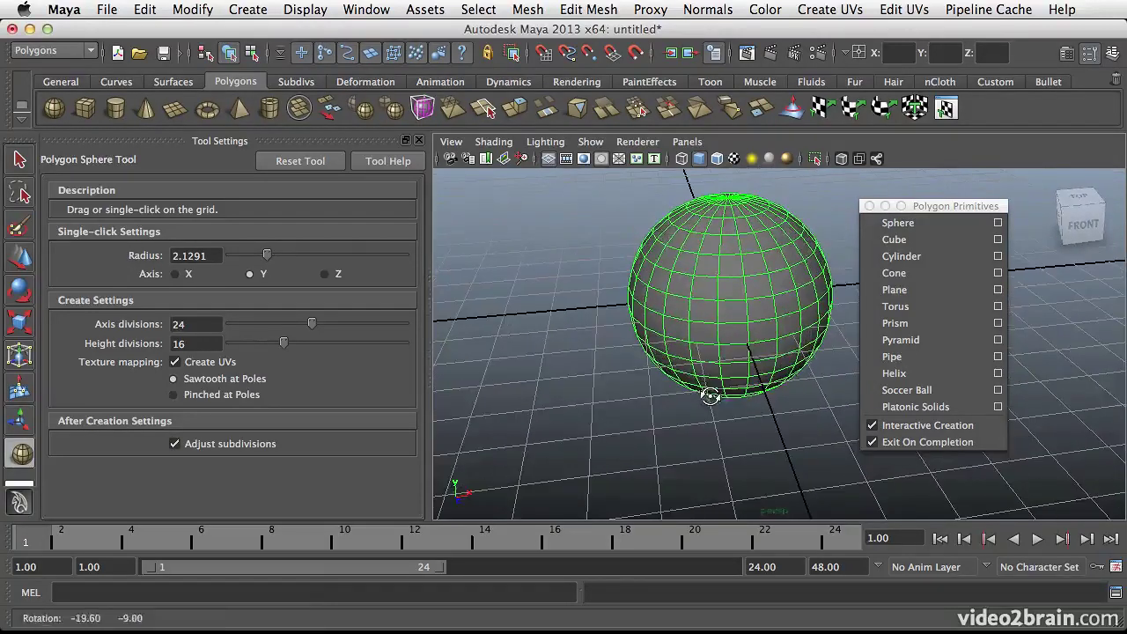
left_click_drag(916, 205, 1001, 204)
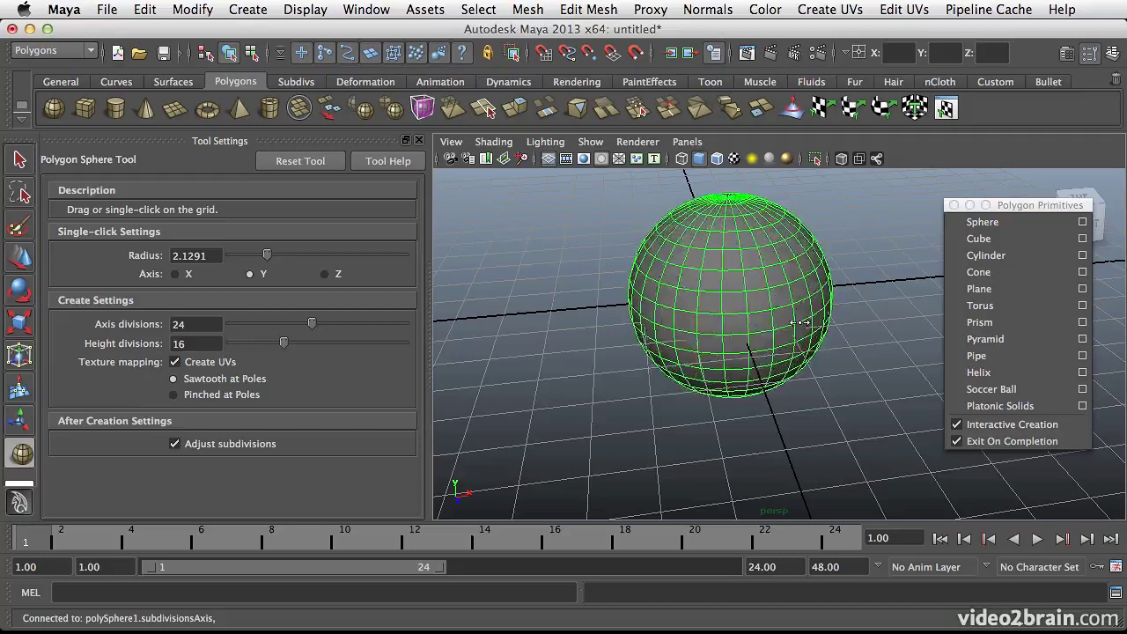
left_click_drag(799, 316, 645, 358)
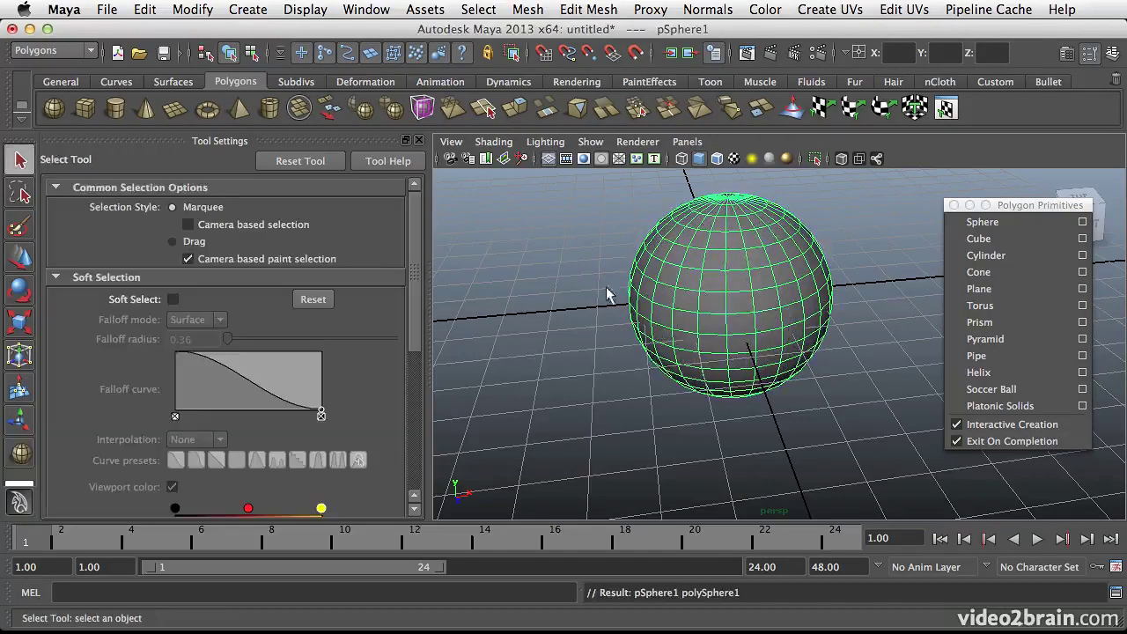
Delete the sphere at the grid's centre.
mouse_move(724, 313)
left_mouse_down("alt")
mouse_move(852, 309)
mouse_move(709, 326)
left_mouse_up("alt")
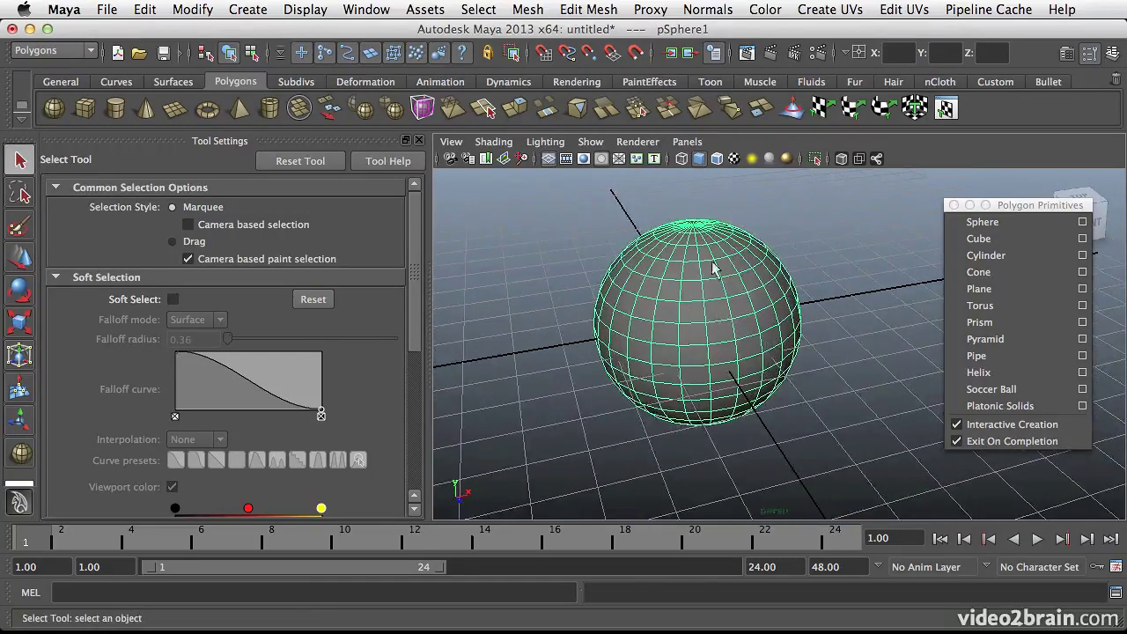
key("Delete")
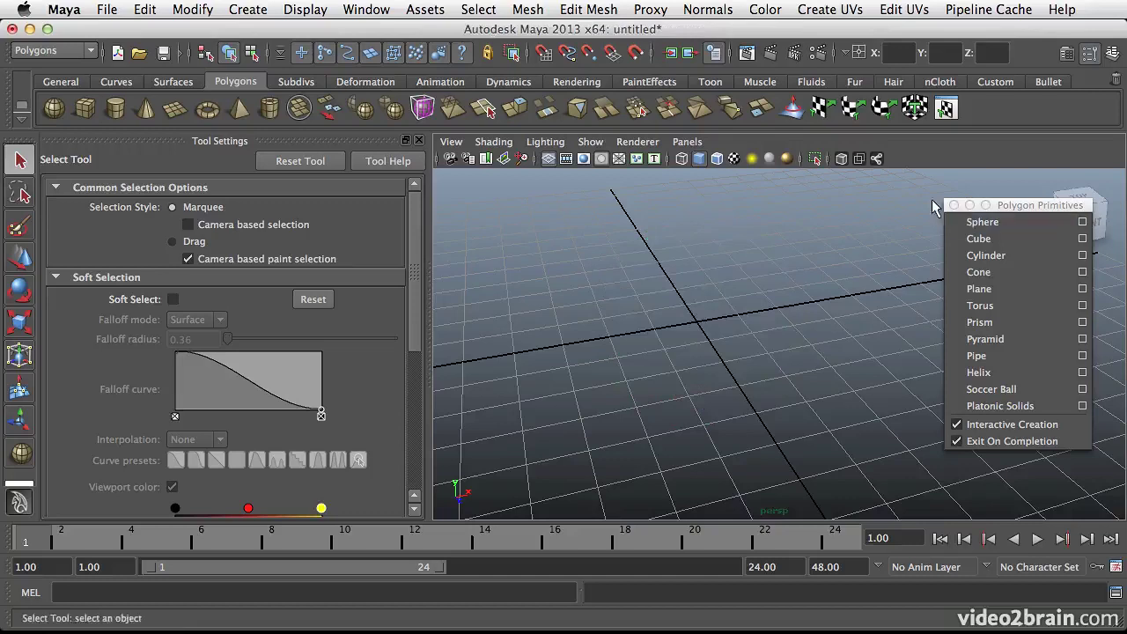
Draw a polygon cylinder at the grid's centre with Adjust subdivisions and Adjust cap subdivisions enabled.
left_click(1082, 255)
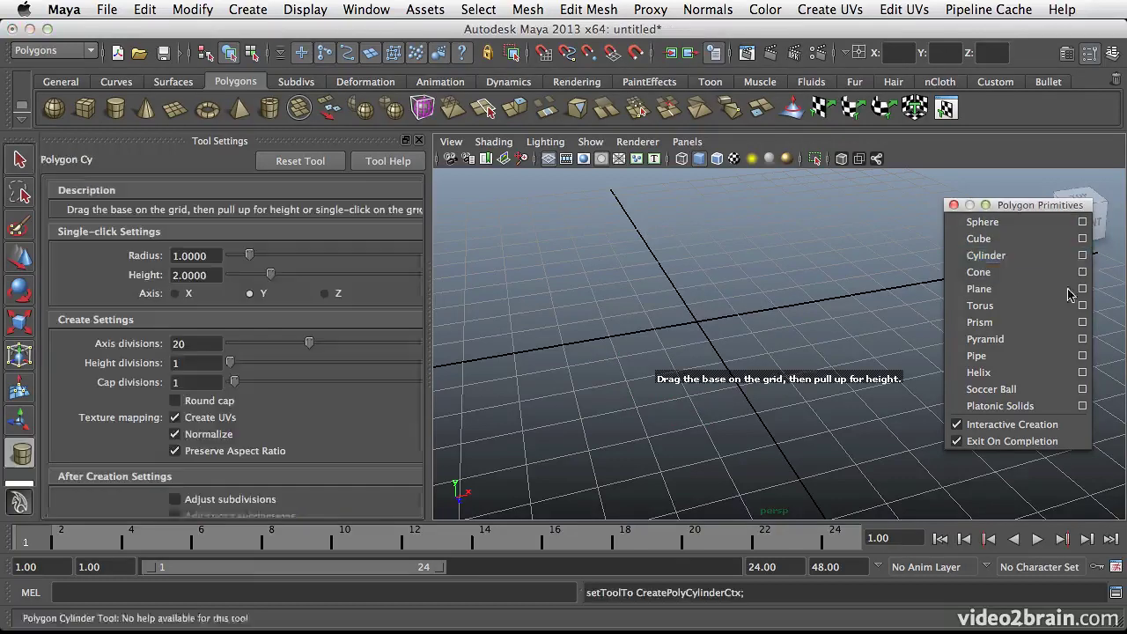
scroll(218, 411, "down", 1)
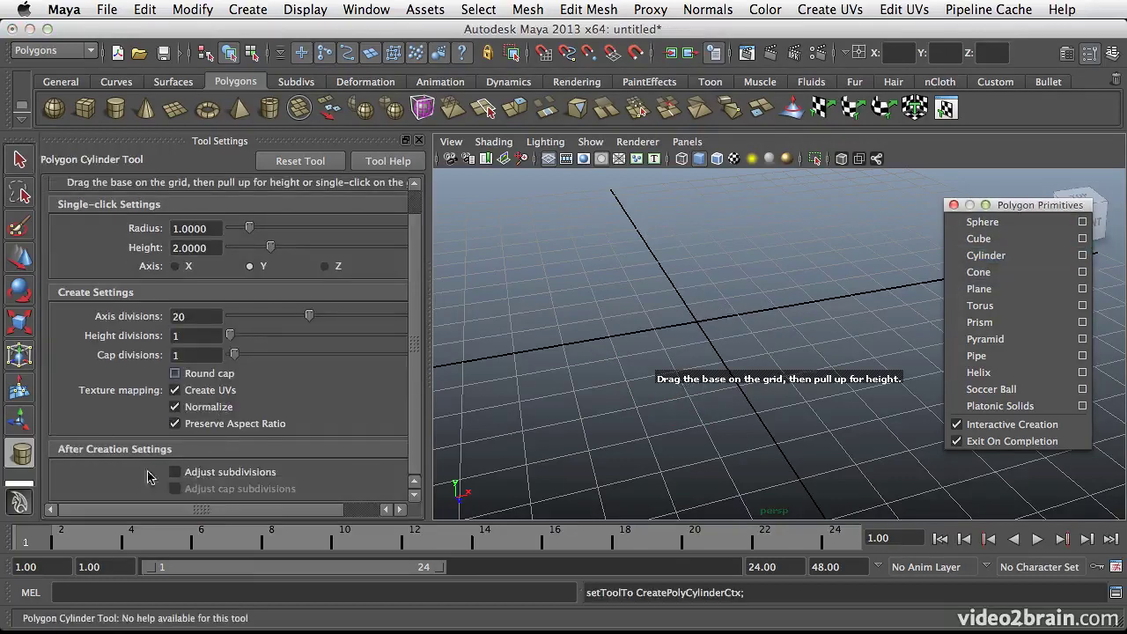
left_click(174, 473)
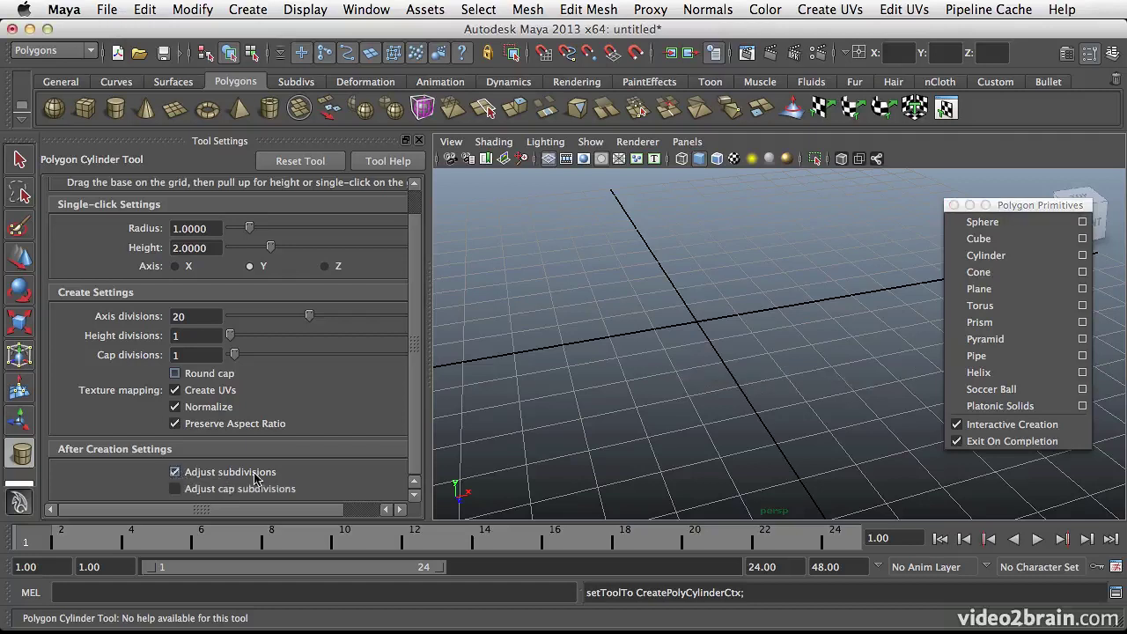
left_click(174, 488)
left_click(704, 328)
left_click_drag(701, 324, 750, 224)
Adjust the cylinder's subdivisions interactively, giving it several height divisions and several concentric cap divisions, and finish its creation.
left_click_drag(790, 315, 831, 314)
left_click_drag(741, 328, 769, 316)
left_click_drag(666, 323, 715, 311)
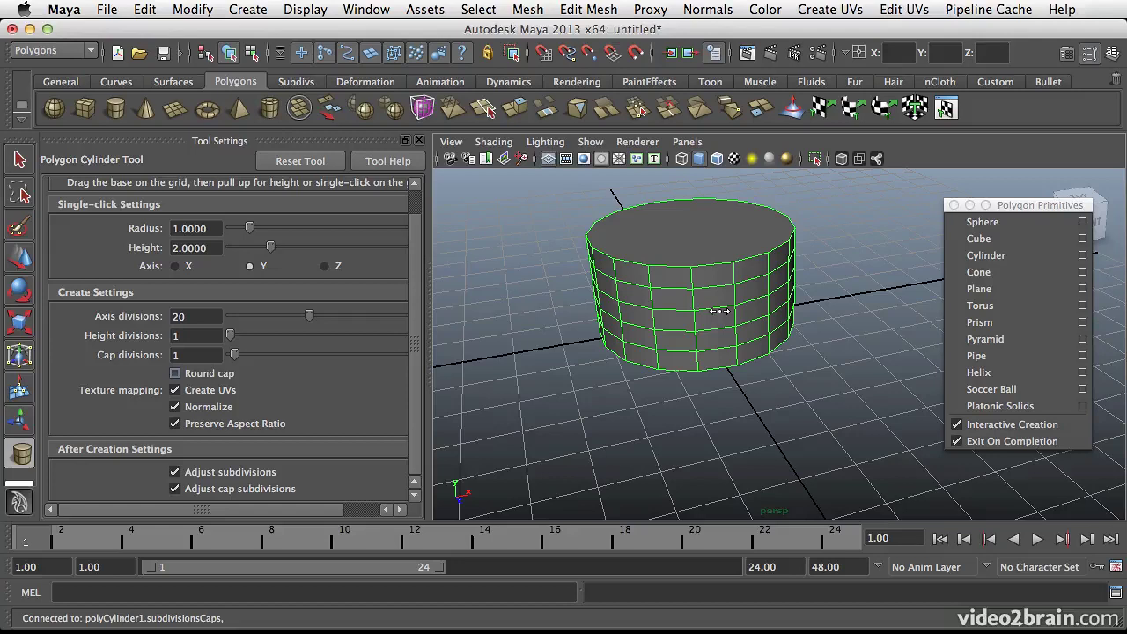
left_click_drag(720, 311, 674, 295)
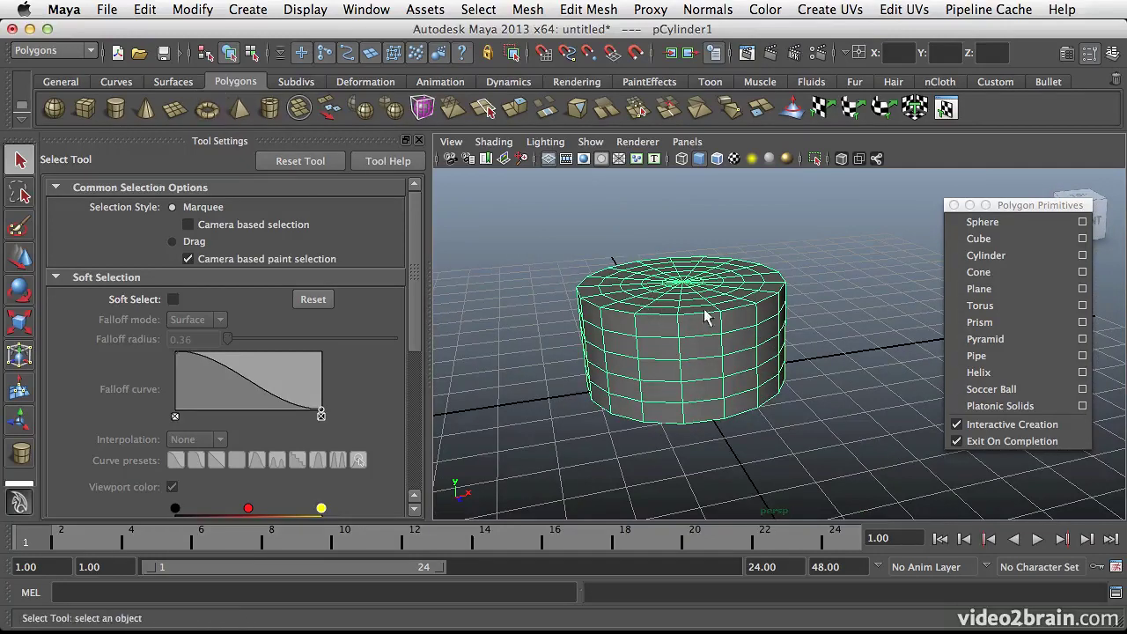
left_click_drag(705, 317, 714, 302, "alt")
scroll(419, 264, "down", 5)
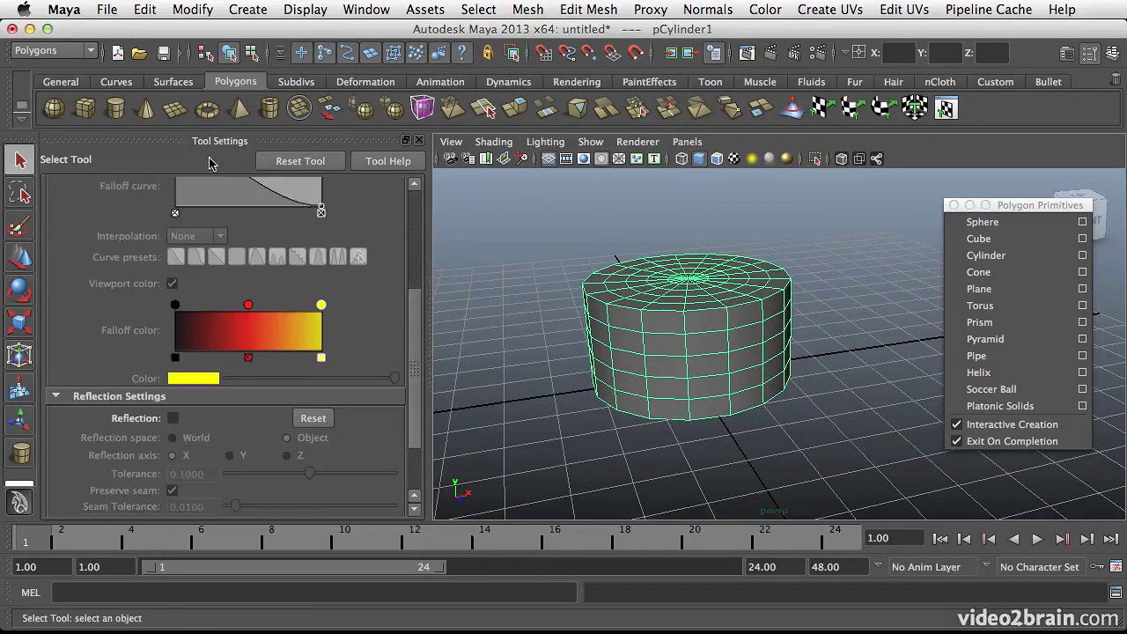
Set the Polygon Cylinder Tool's axis divisions to 12 and close the floating Polygon Primitives window.
left_click(1081, 256)
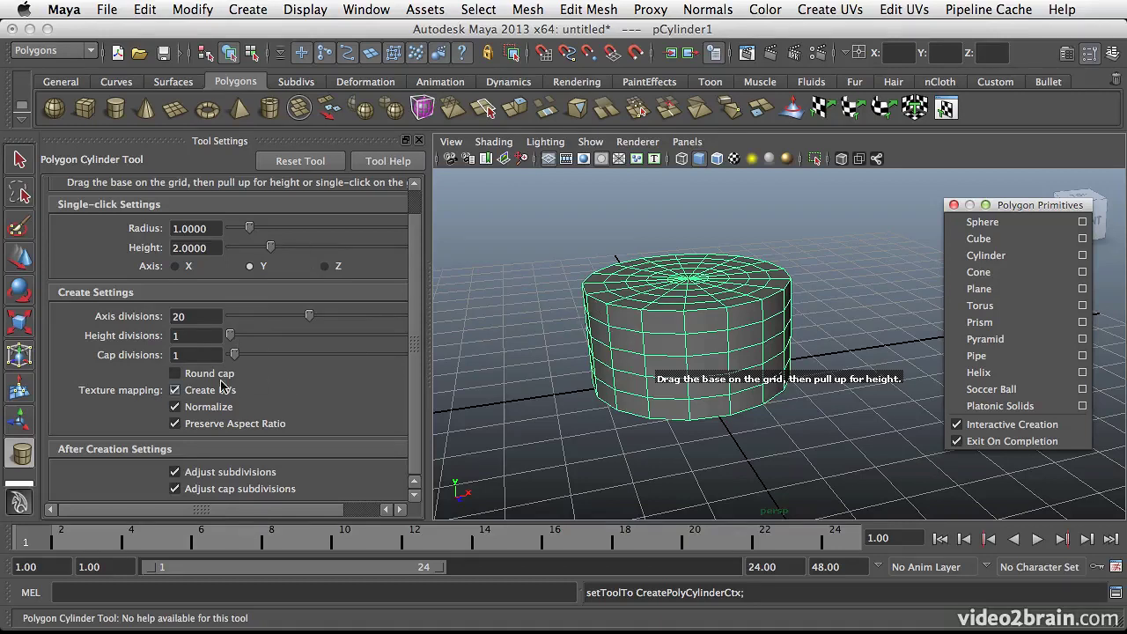
left_click_drag(309, 316, 300, 316)
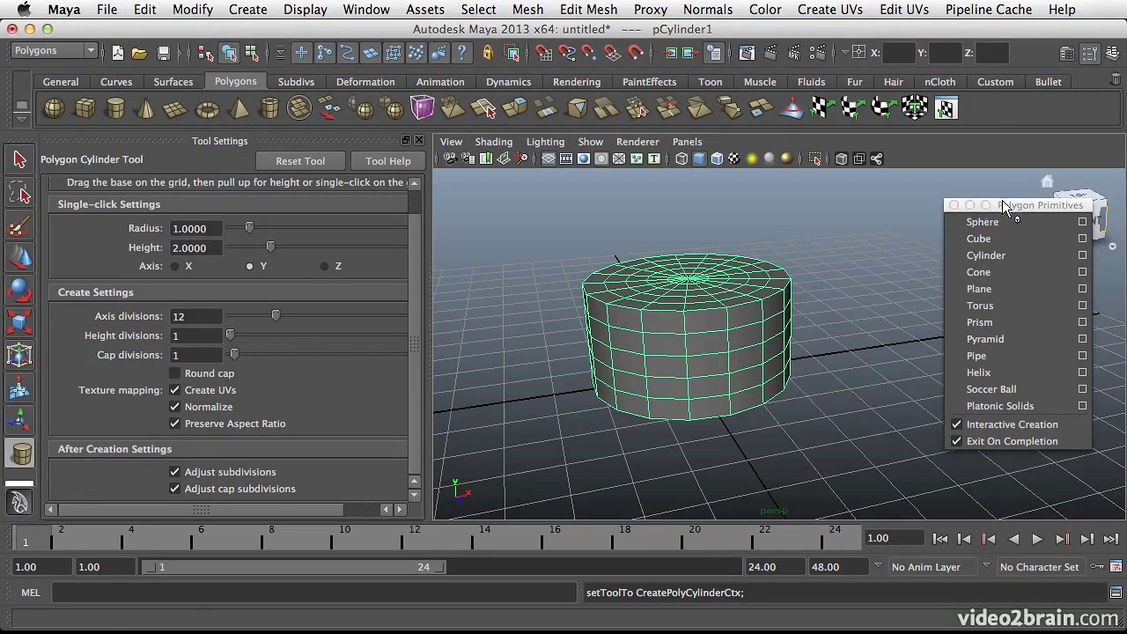
left_click_drag(1002, 204, 852, 232)
left_click(804, 232)
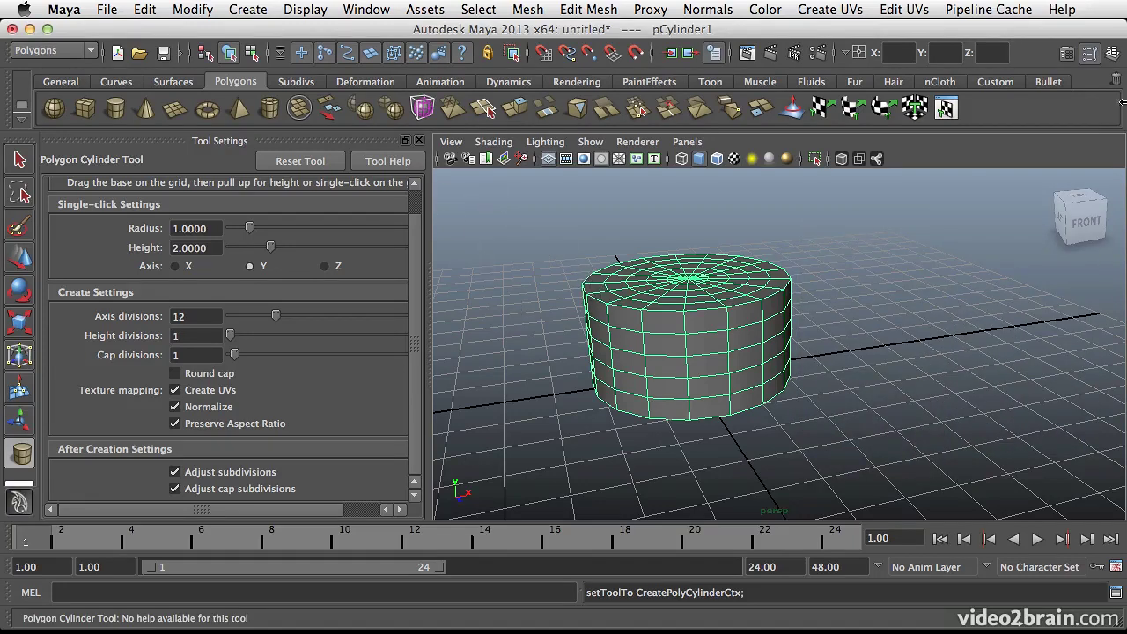
Hide the tool settings and display the cylinder's transform attributes in the Attribute Editor.
left_click(1090, 55)
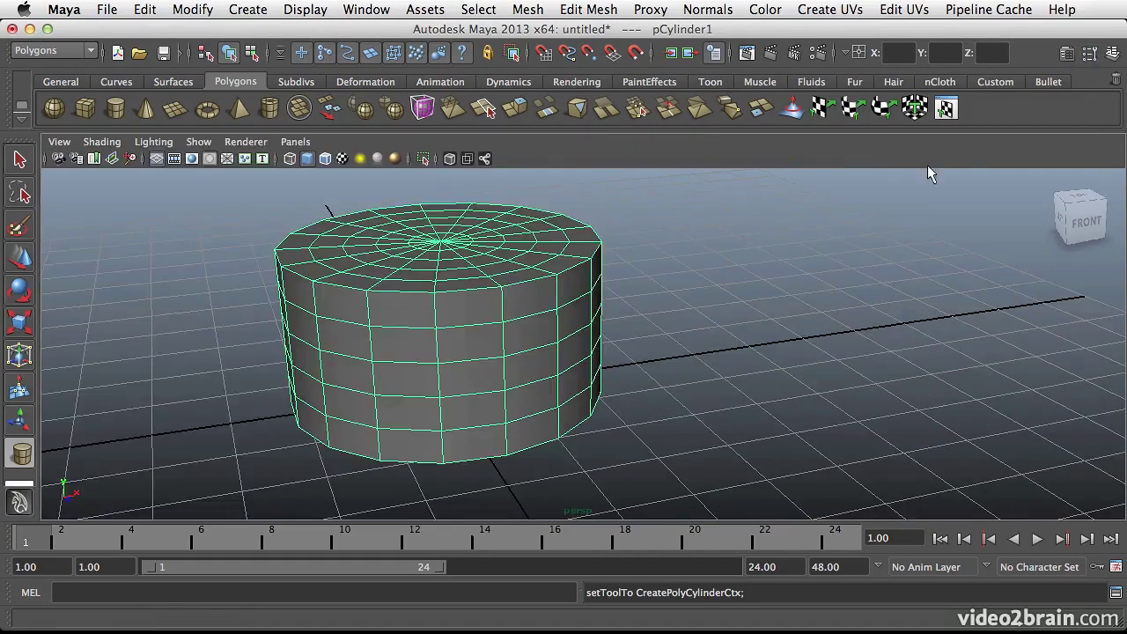
left_click(1070, 52)
middle_click_drag(496, 355, 503, 322, "alt")
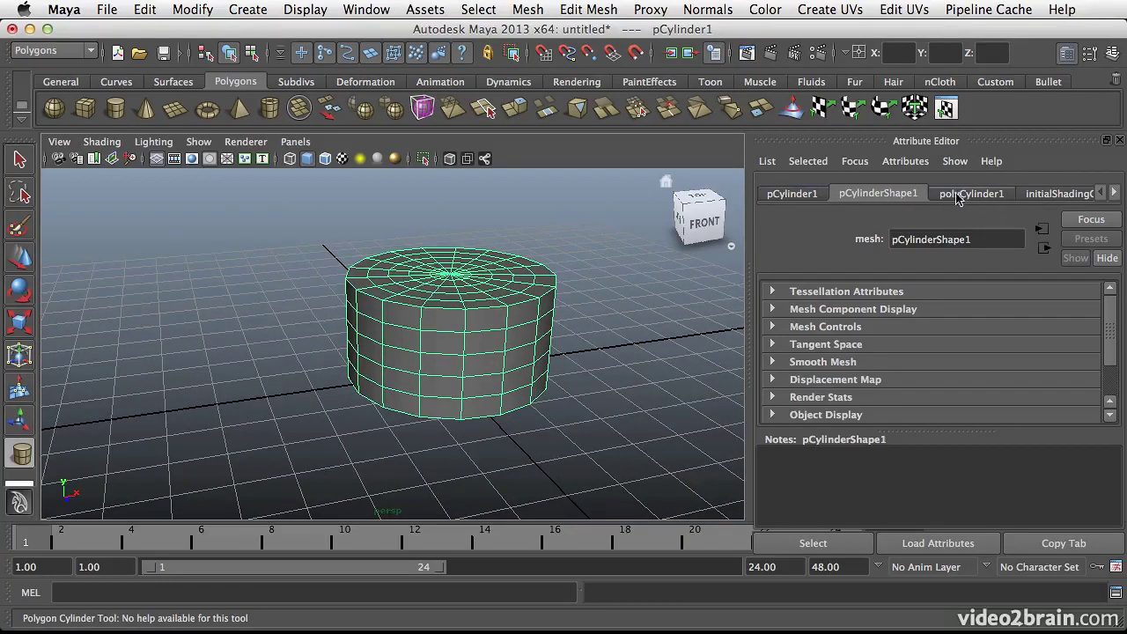
left_click(792, 198)
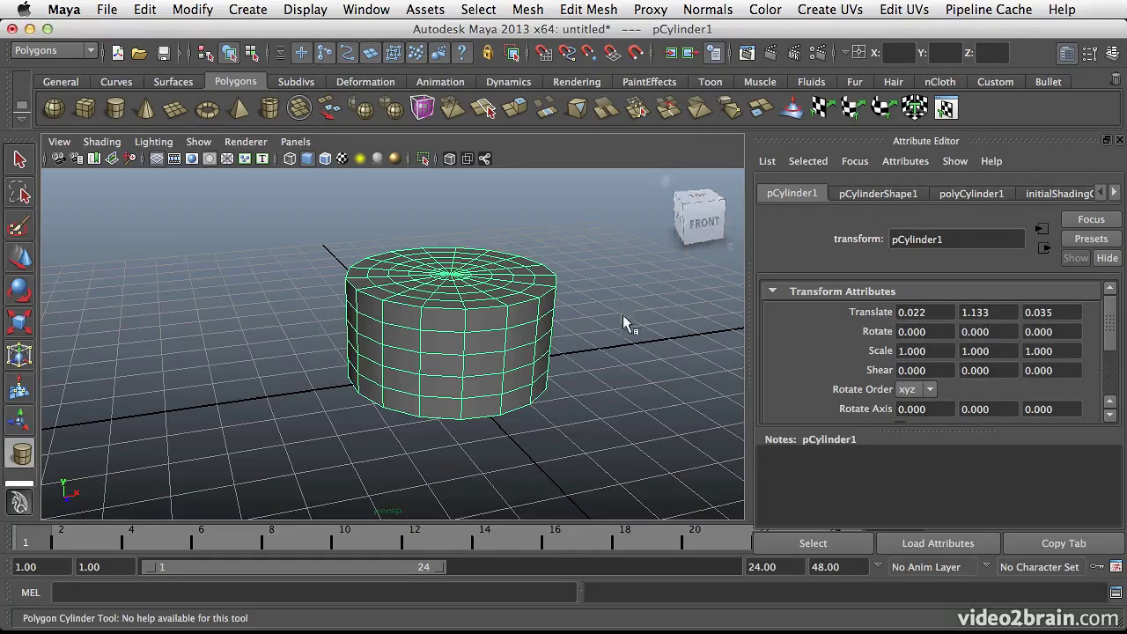
Set the cylinder's Translate values to 0, 0, 0 and frame it in the perspective view.
left_click_drag(468, 347, 428, 340, "alt")
right_click_drag(428, 340, 542, 347, "alt")
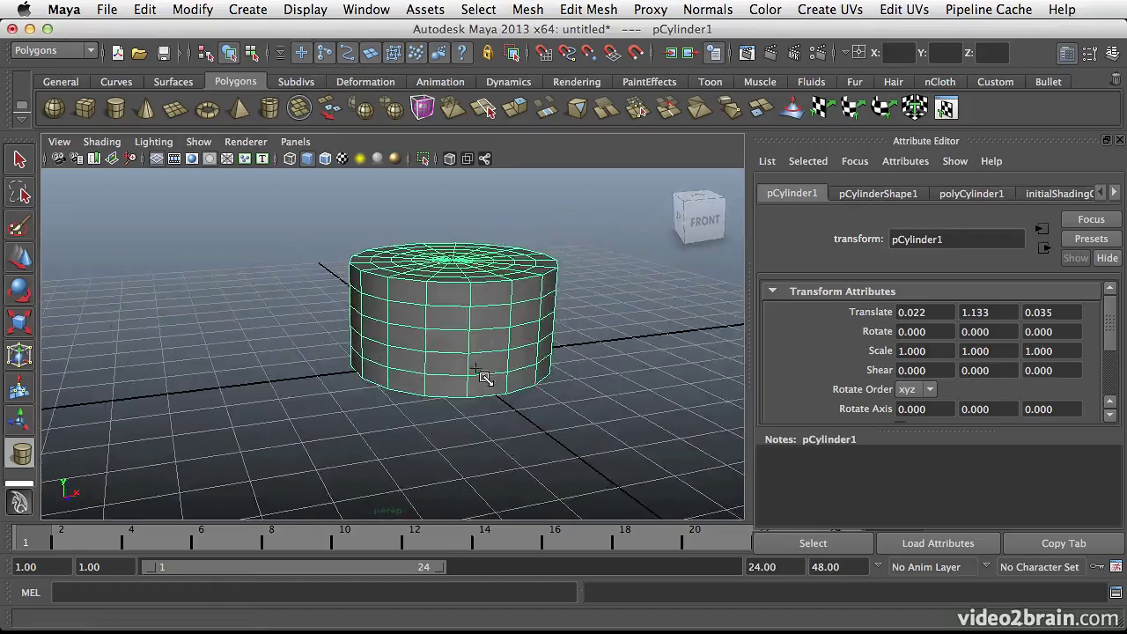
left_click_drag(486, 378, 469, 367, "alt")
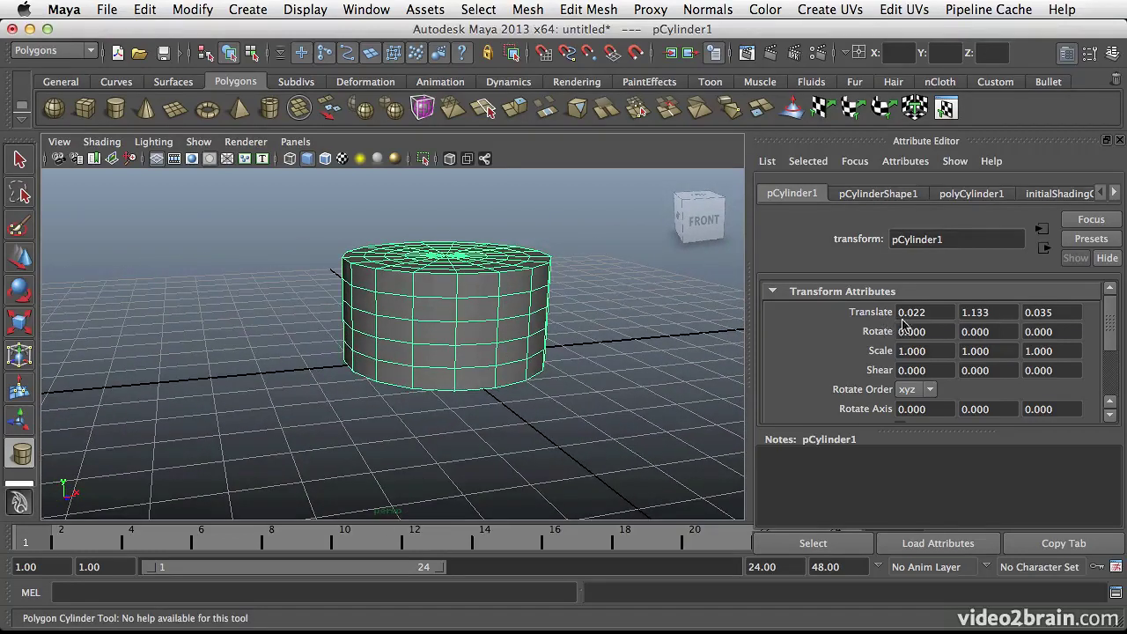
left_click(938, 312)
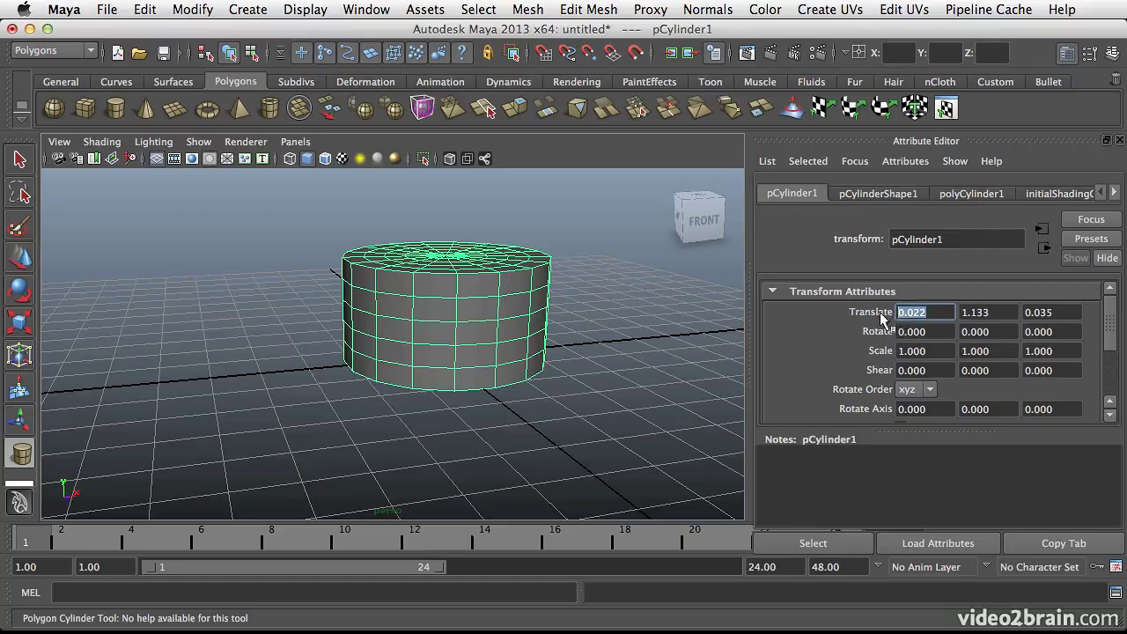
key("Tab")
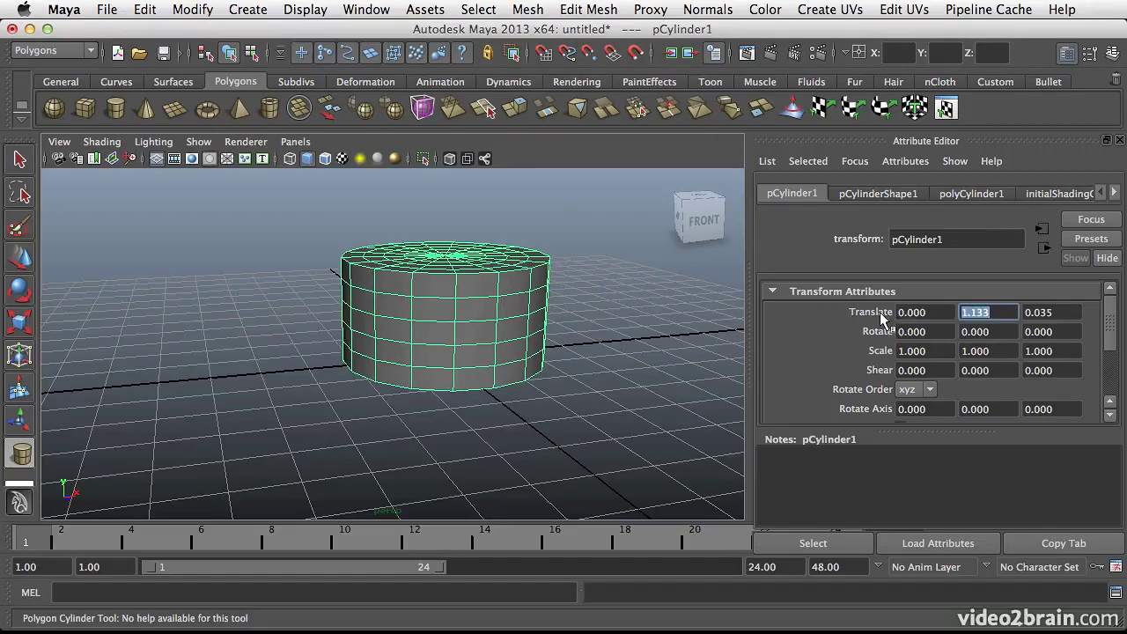
type("0")
key("Tab")
type("0")
key("Tab")
left_click_drag(487, 370, 377, 385, "alt")
key("f")
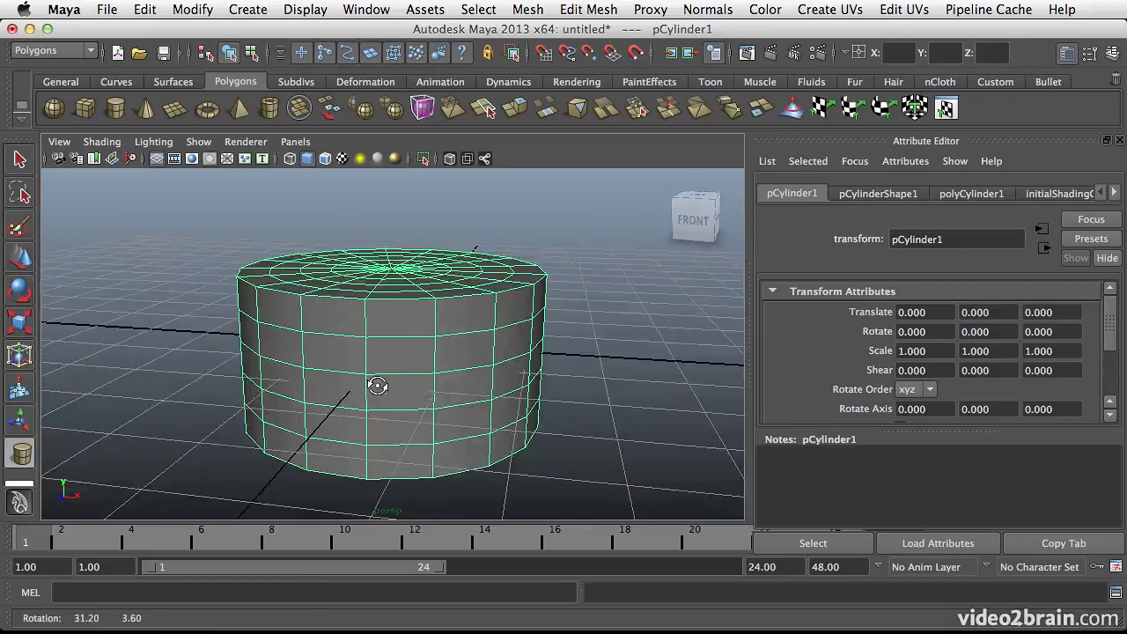
left_click_drag(471, 378, 564, 348, "alt")
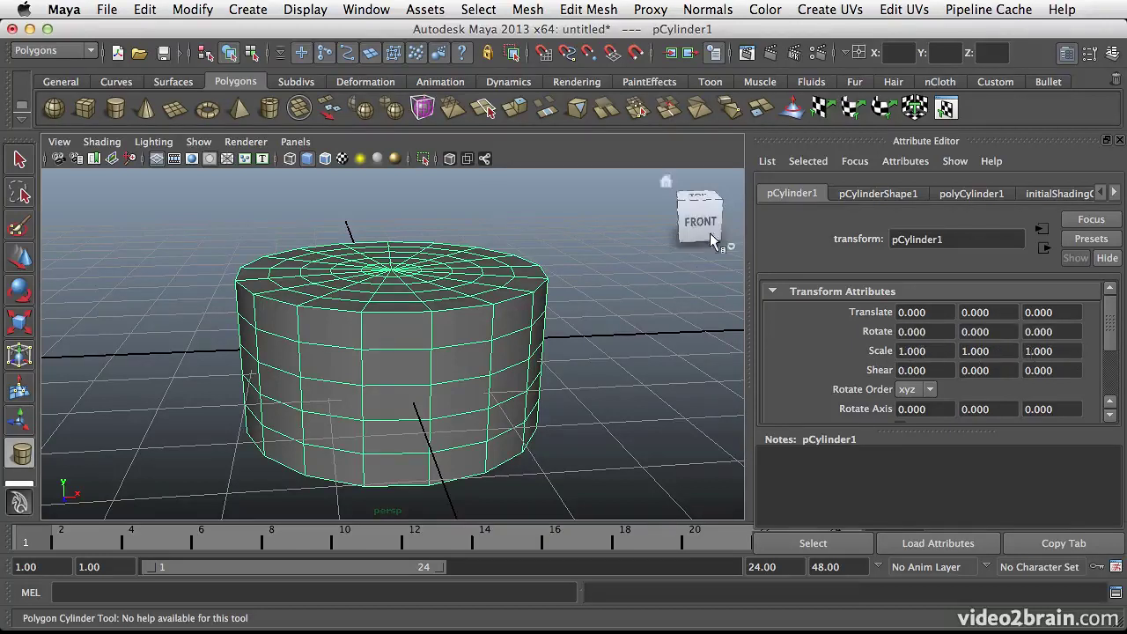
Examine the cylinder's shape node attributes, including its Mesh Component Display and Tessellation Attributes sections.
left_click(953, 195)
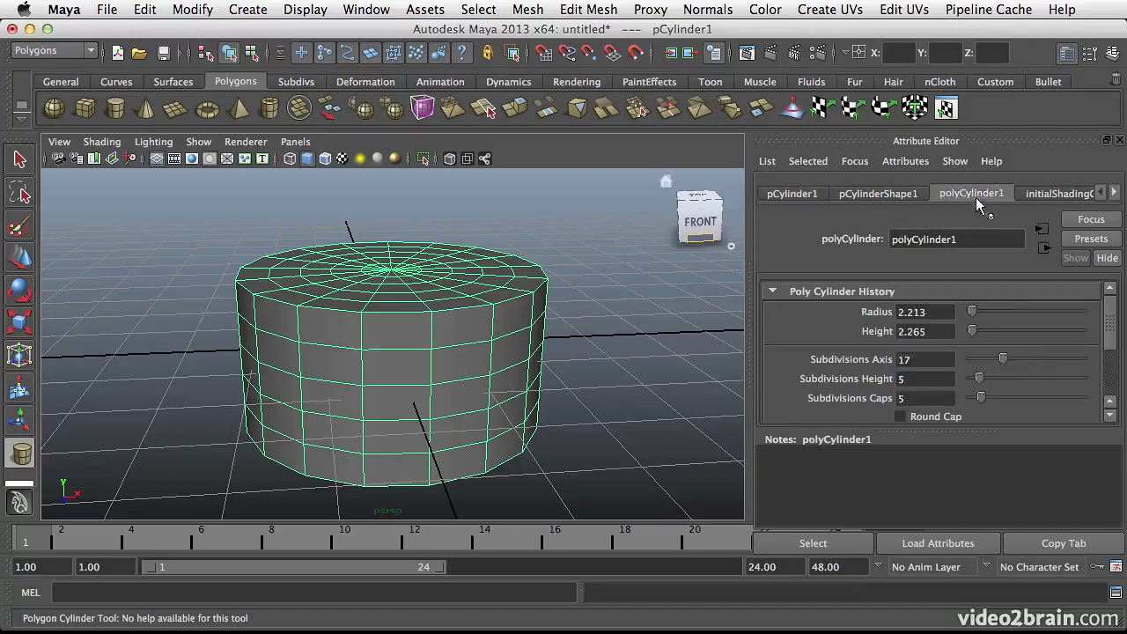
left_click(874, 196)
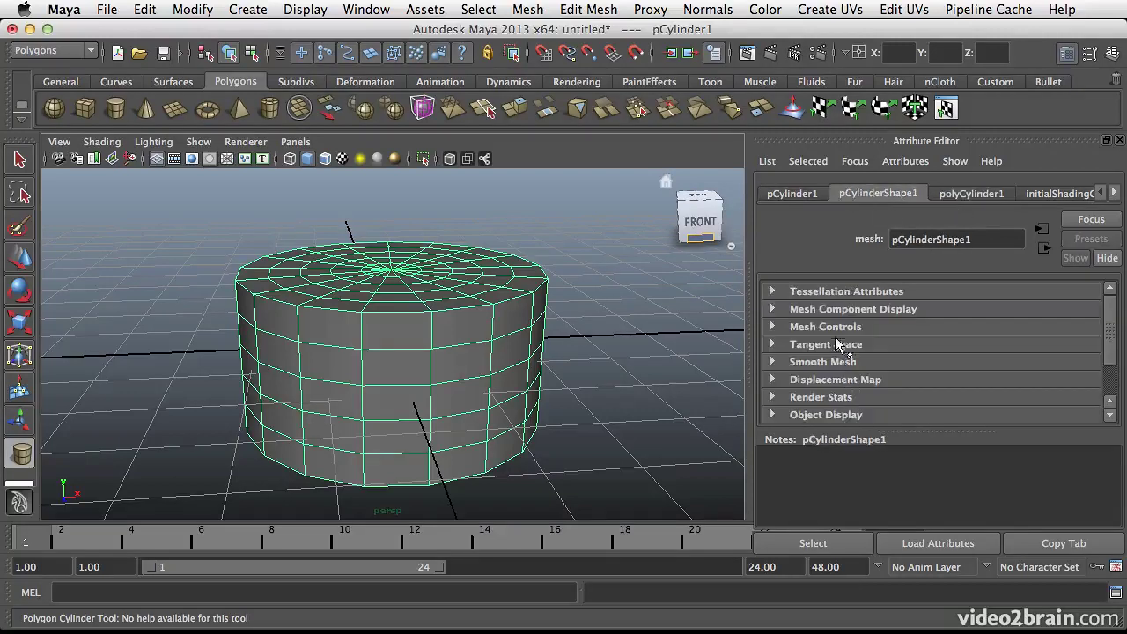
scroll(836, 369, "down", 3)
scroll(823, 335, "up", 3)
left_click(810, 309)
left_click(859, 309)
left_click(829, 292)
left_click(829, 294)
Give the cylinder a 2.372 radius, 1.585 height, 24 axis, 7 height and 3 cap subdivisions, and enable Round Cap.
left_click(976, 194)
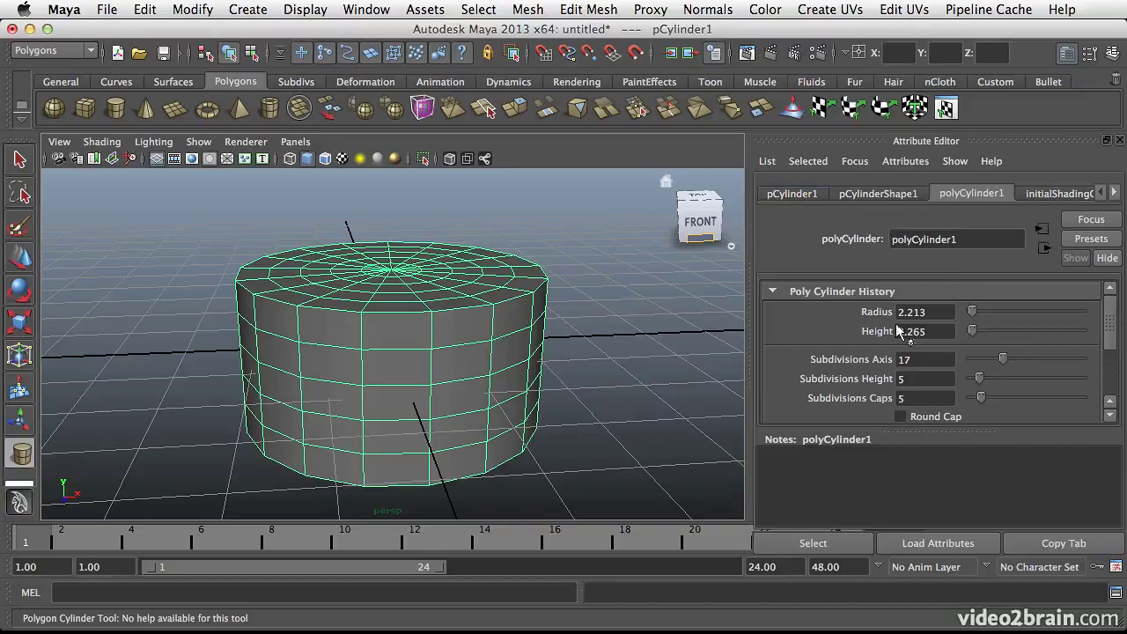
left_click_drag(970, 318, 977, 399)
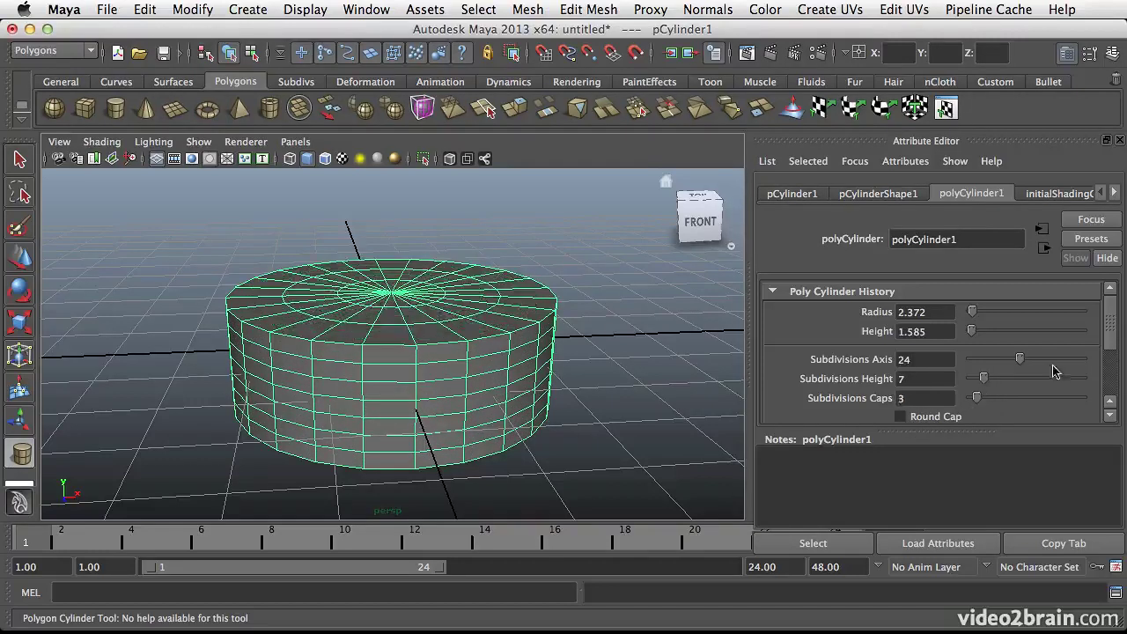
left_click_drag(1112, 334, 1107, 354)
left_click(898, 376)
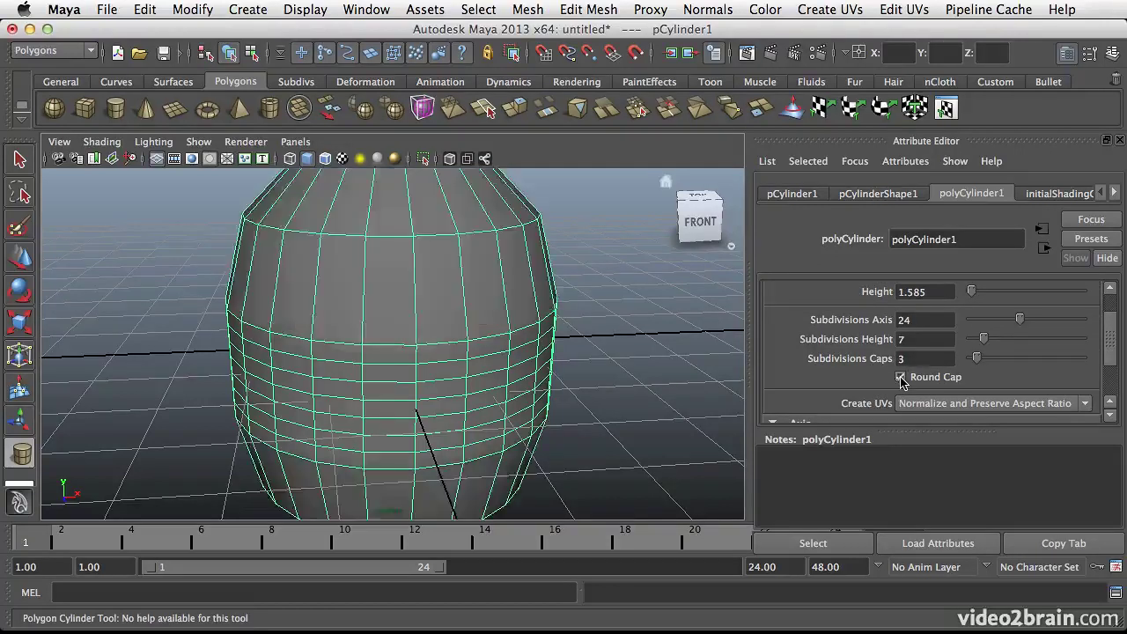
right_click_drag(521, 370, 473, 340, "alt")
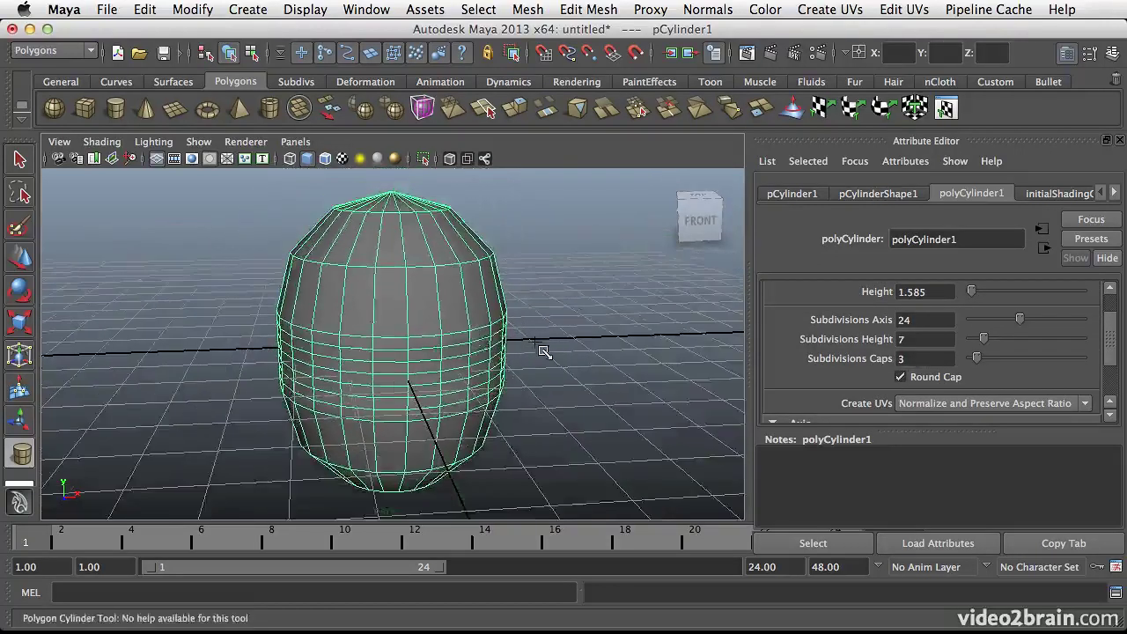
left_click_drag(541, 349, 576, 367, "alt")
right_click_drag(575, 384, 555, 387, "alt")
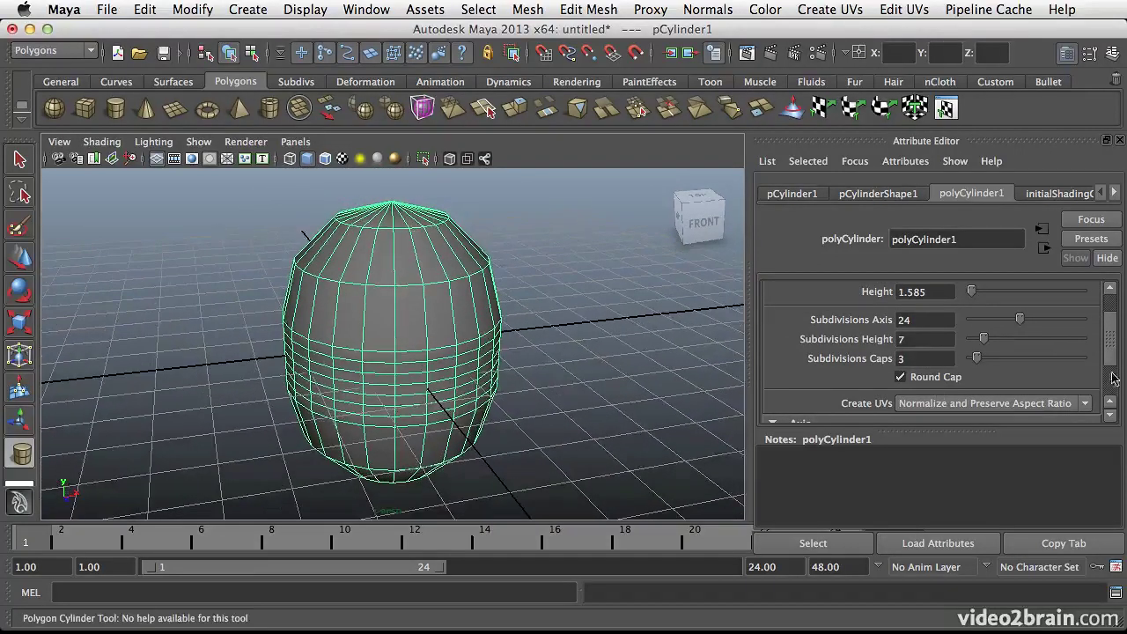
Stretch the round-capped cylinder to a height of 11.820, with 21 axis subdivisions and 4 height subdivisions.
scroll(1113, 344, "down", 2)
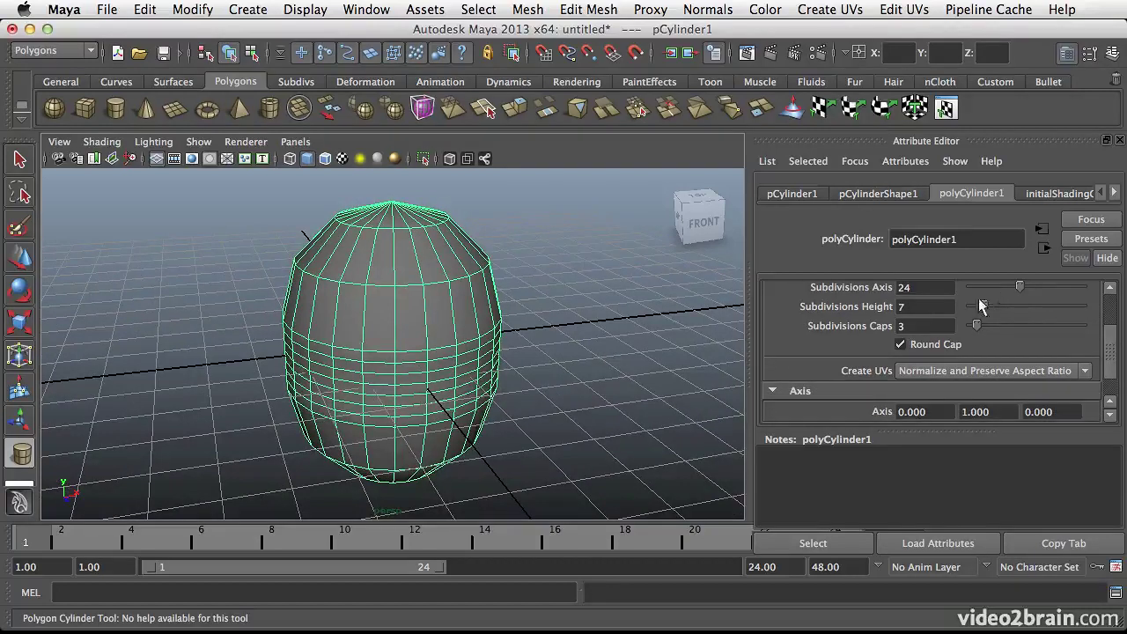
left_click_drag(983, 312, 1014, 294)
left_click_drag(1110, 340, 1100, 308)
left_click_drag(972, 329, 984, 330)
right_click_drag(685, 369, 356, 433, "alt")
left_click_drag(391, 320, 465, 337, "alt")
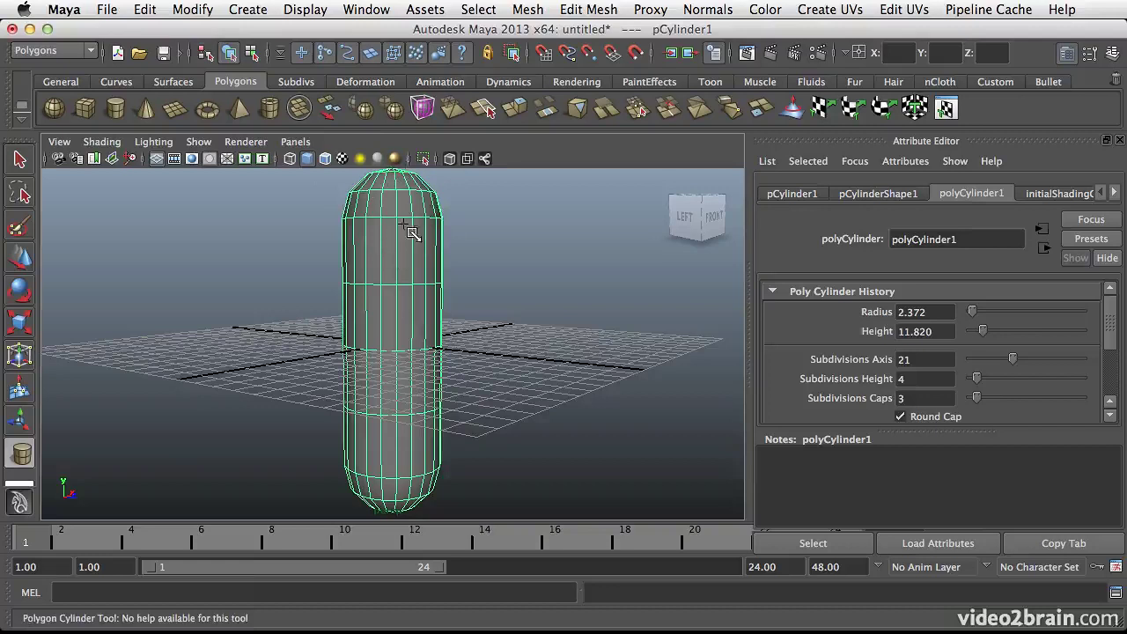
Increase the tall capsule's axis subdivisions to 24.
scroll(496, 289, "down", 4)
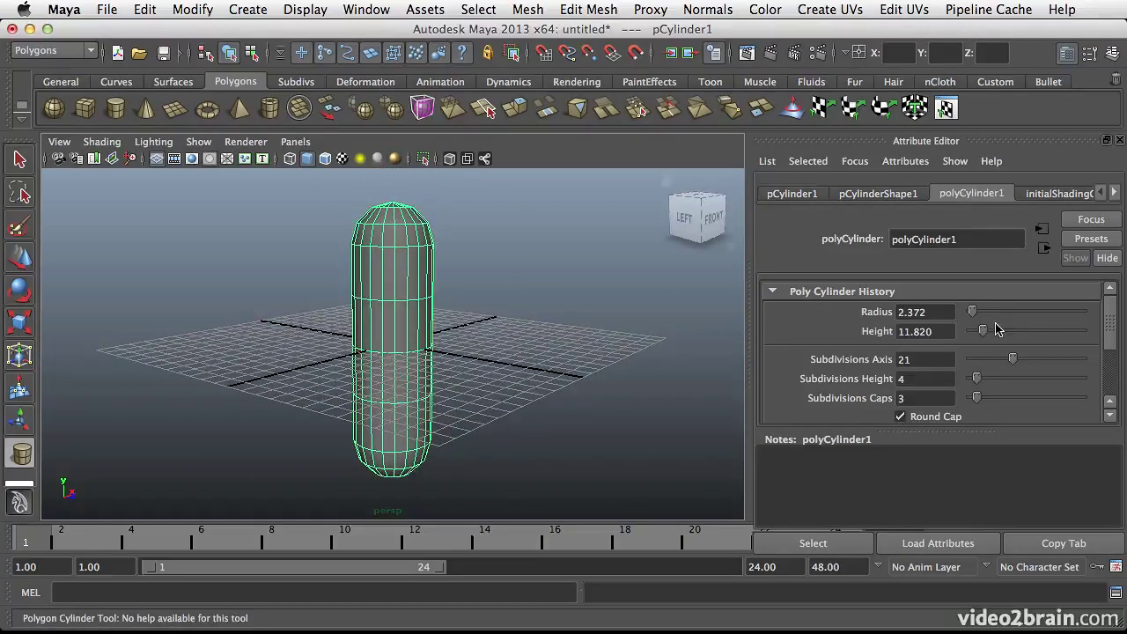
left_click_drag(455, 323, 461, 328, "alt")
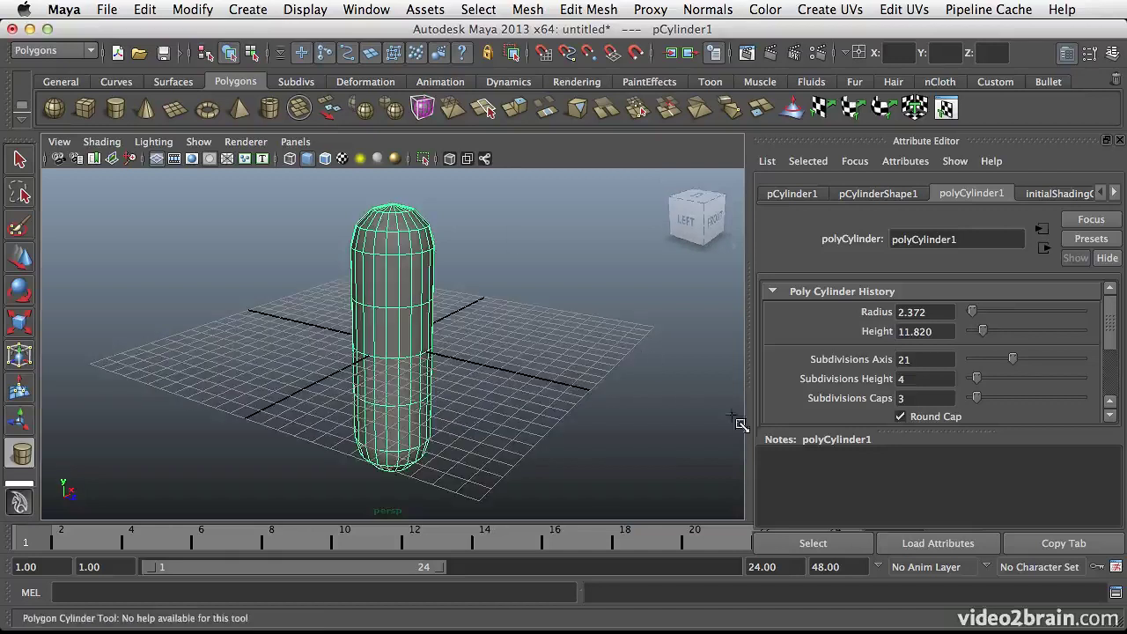
left_click_drag(1016, 361, 1020, 360)
left_click_drag(399, 269, 423, 426, "alt")
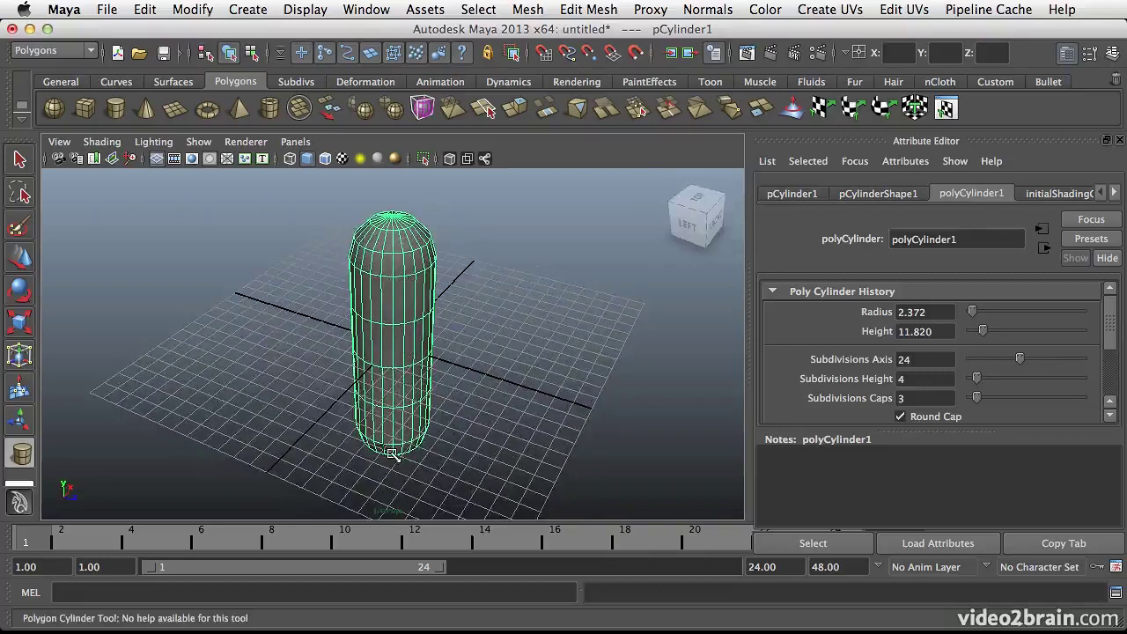
Turn off Round Cap on the cylinder and reduce its cap subdivisions to 0.
left_click(900, 416)
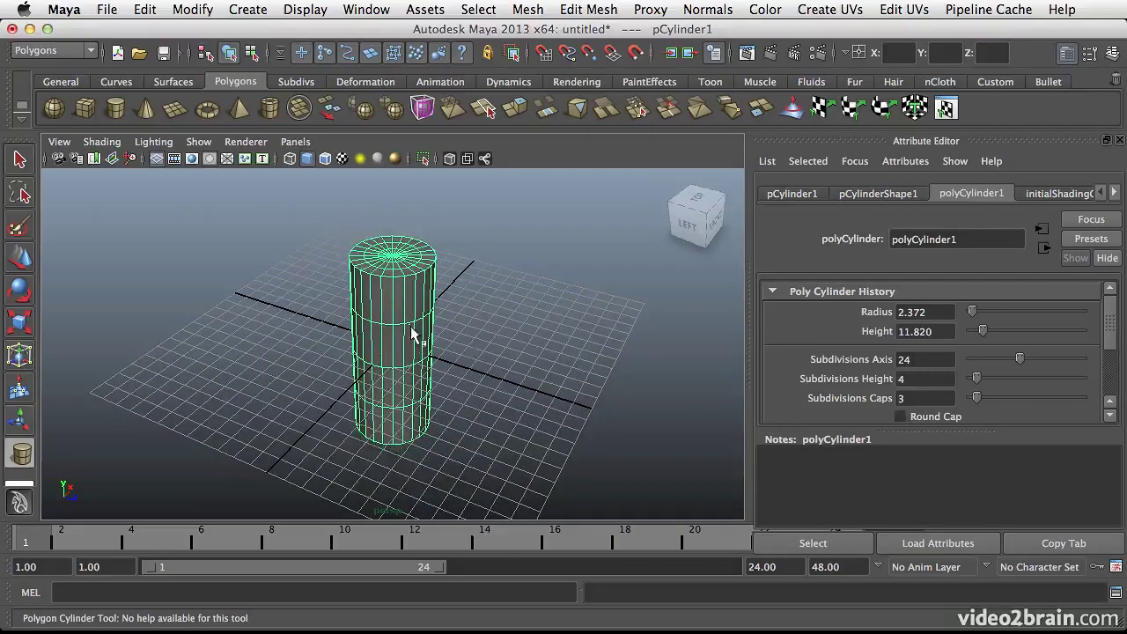
left_click_drag(983, 402, 969, 403)
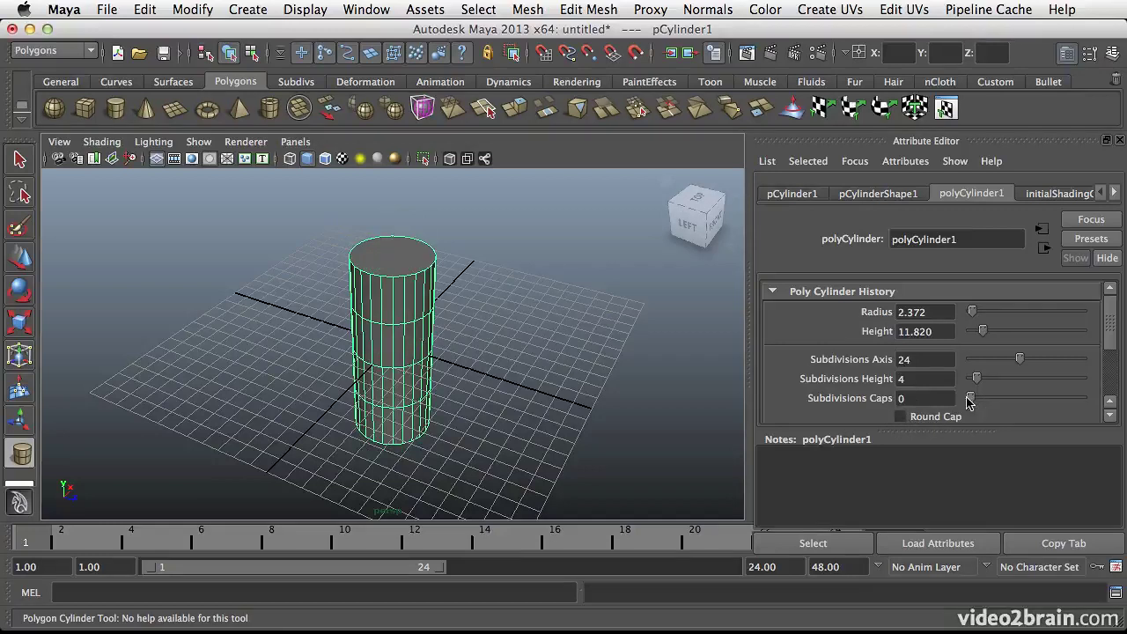
right_click_drag(322, 284, 405, 251, "alt")
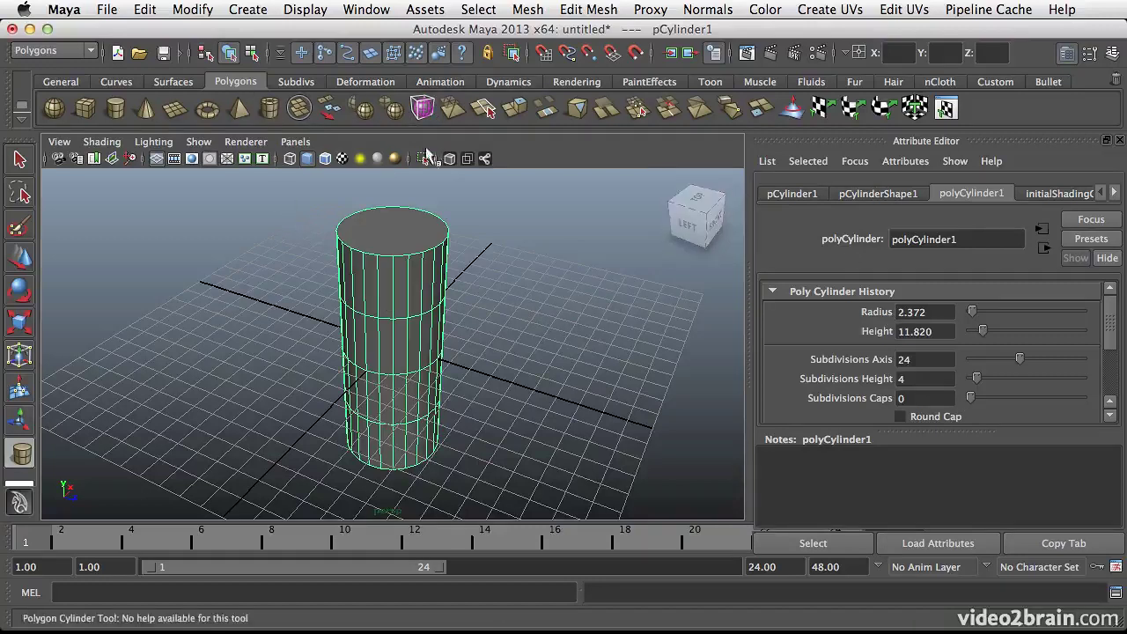
Bring up the Polygon Primitives list as a floating window and place it beside the perspective view.
key("space")
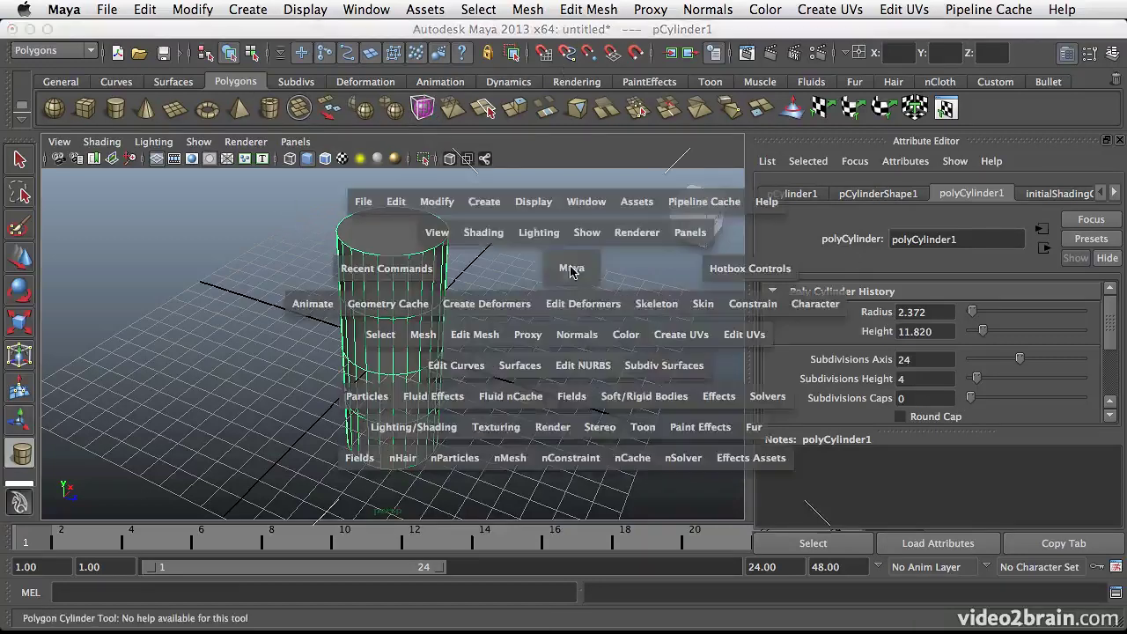
left_click(473, 203)
mouse_move(620, 268)
mouse_move(620, 248)
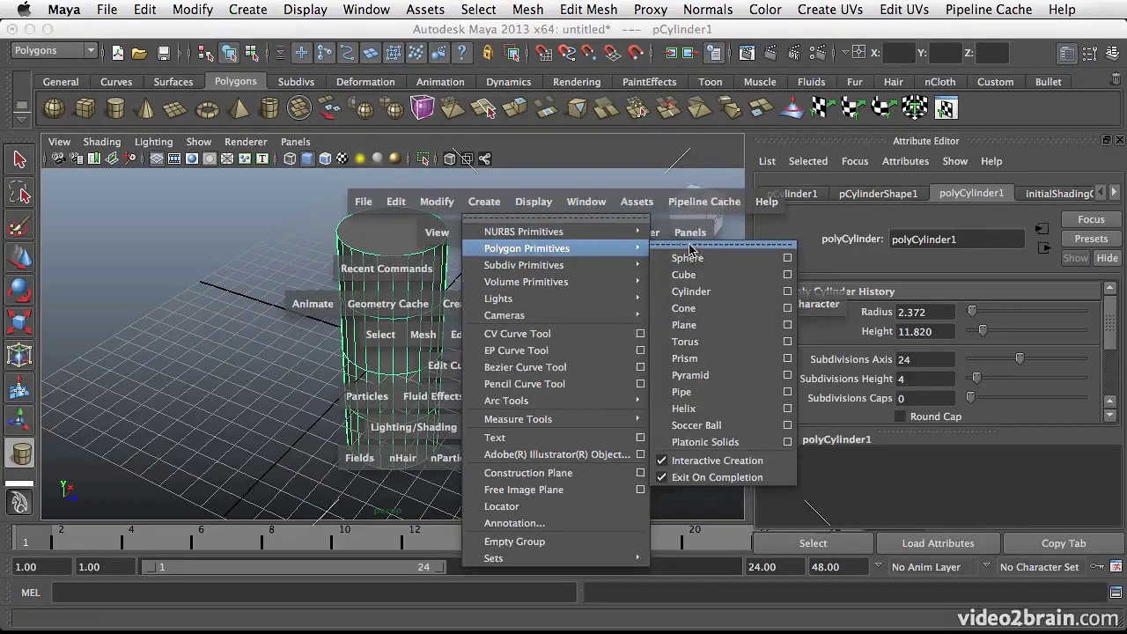
left_click(704, 233)
left_click_drag(746, 240, 889, 212)
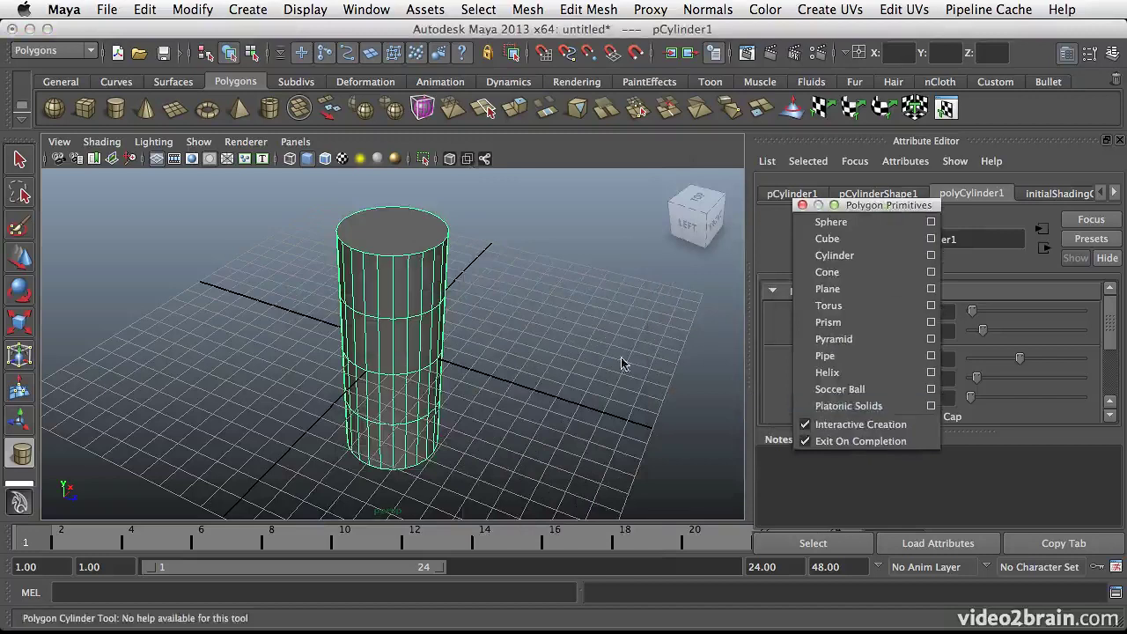
Draw a dodecahedron platonic solid with a side length of about 0.71 on the grid beside the cylinder.
left_click(884, 406)
left_click_drag(545, 393, 568, 401)
left_click_drag(635, 423, 621, 388, "alt")
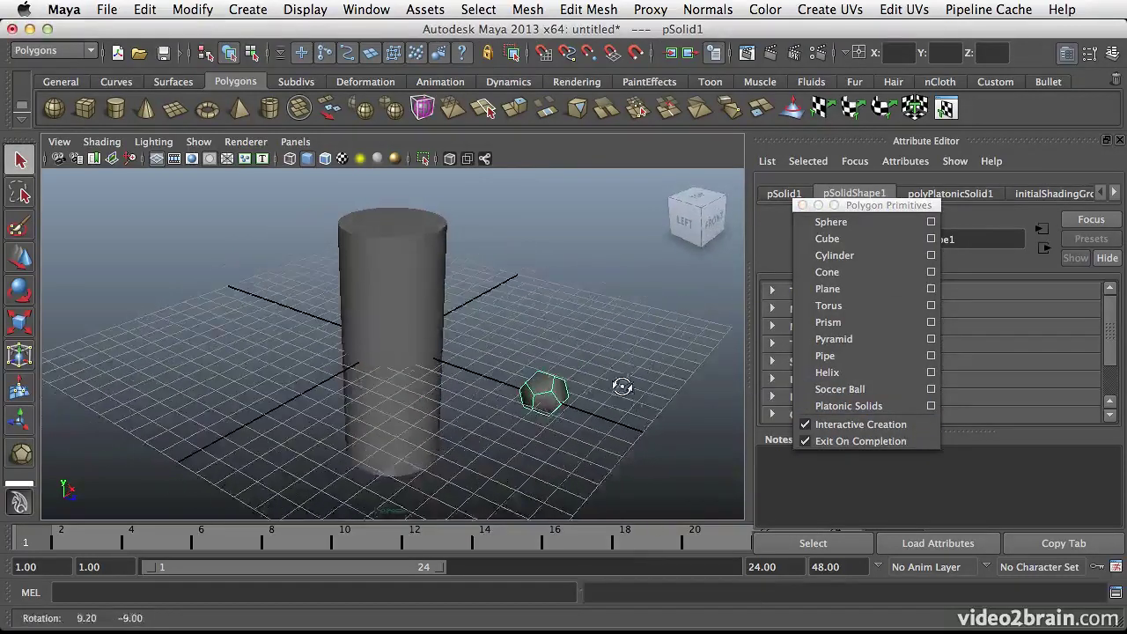
left_click_drag(872, 205, 192, 195)
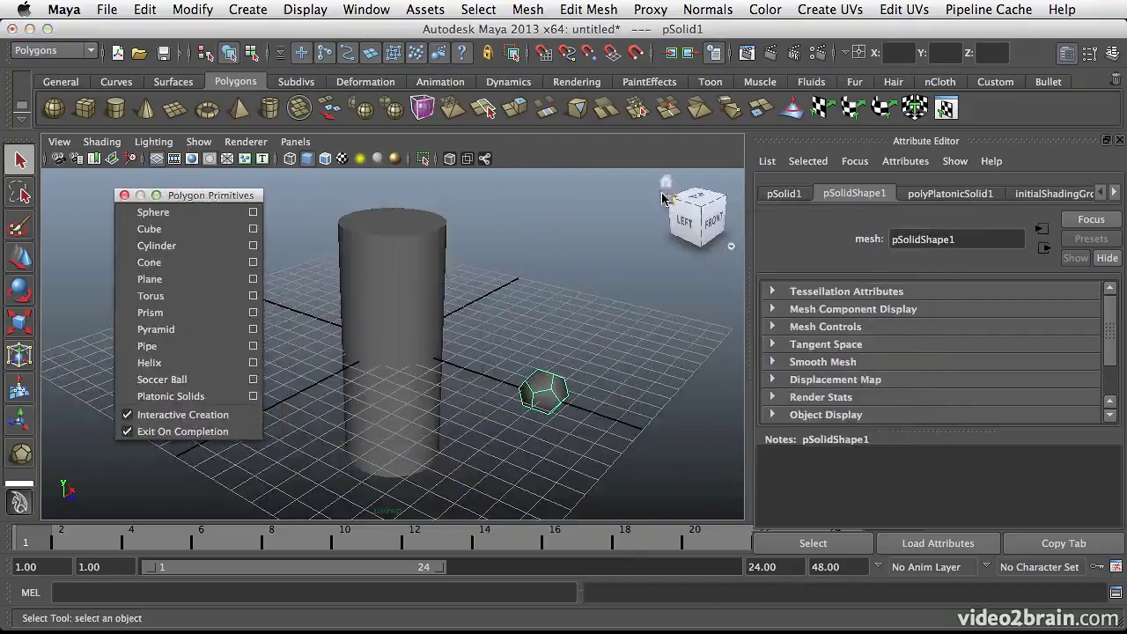
Switch the dodecahedron's solid type to Icosahedron and after that to Octahedron.
left_click(990, 194)
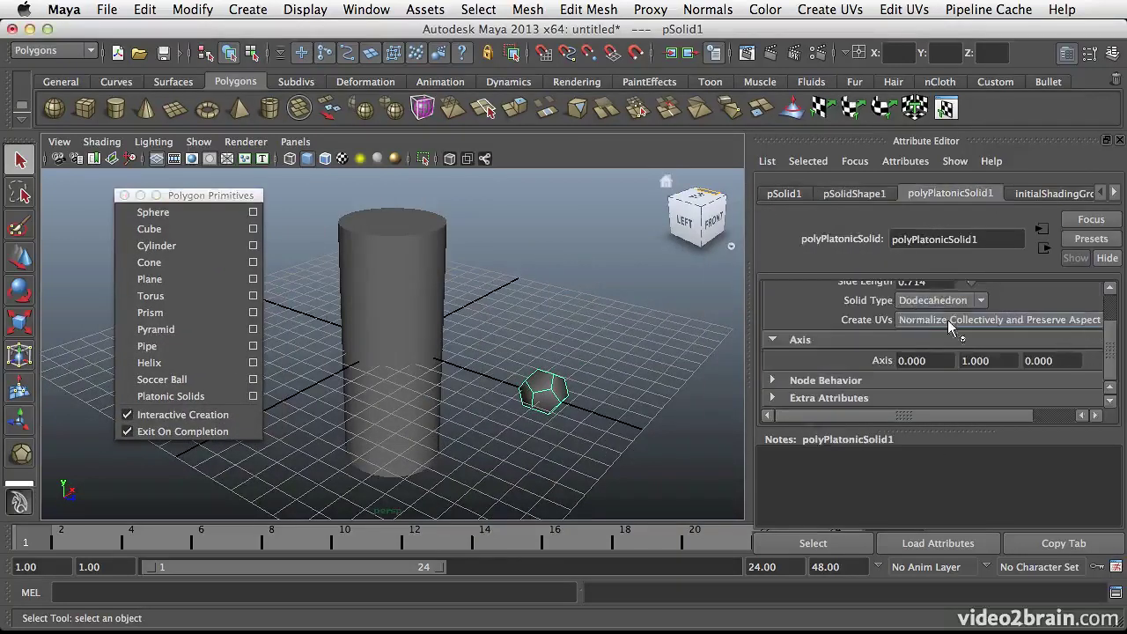
key("f")
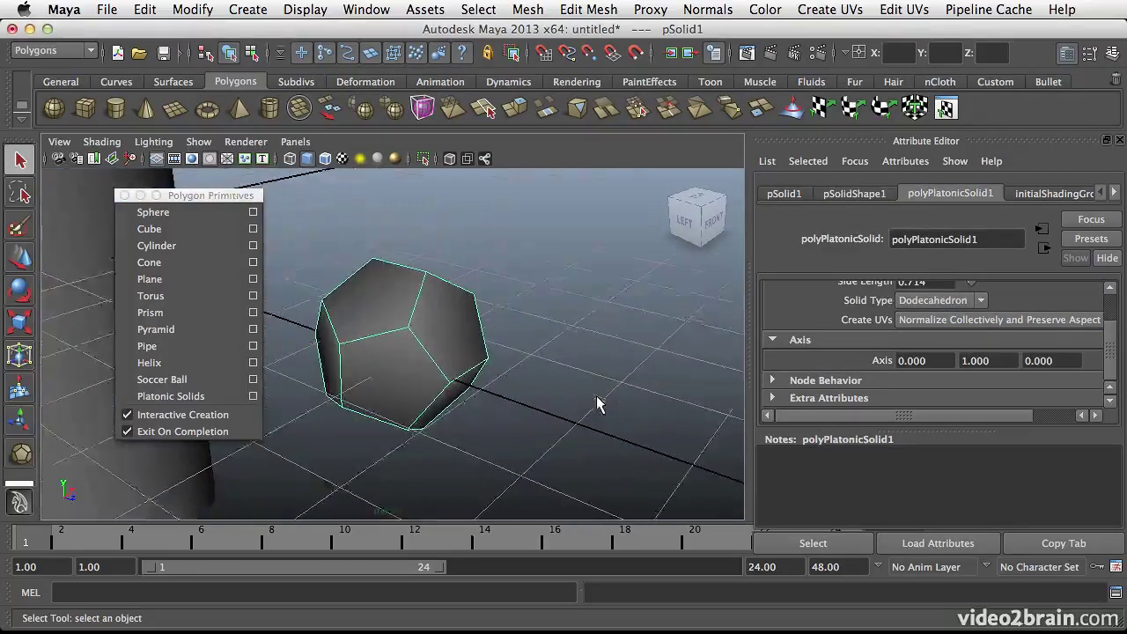
left_click(938, 300)
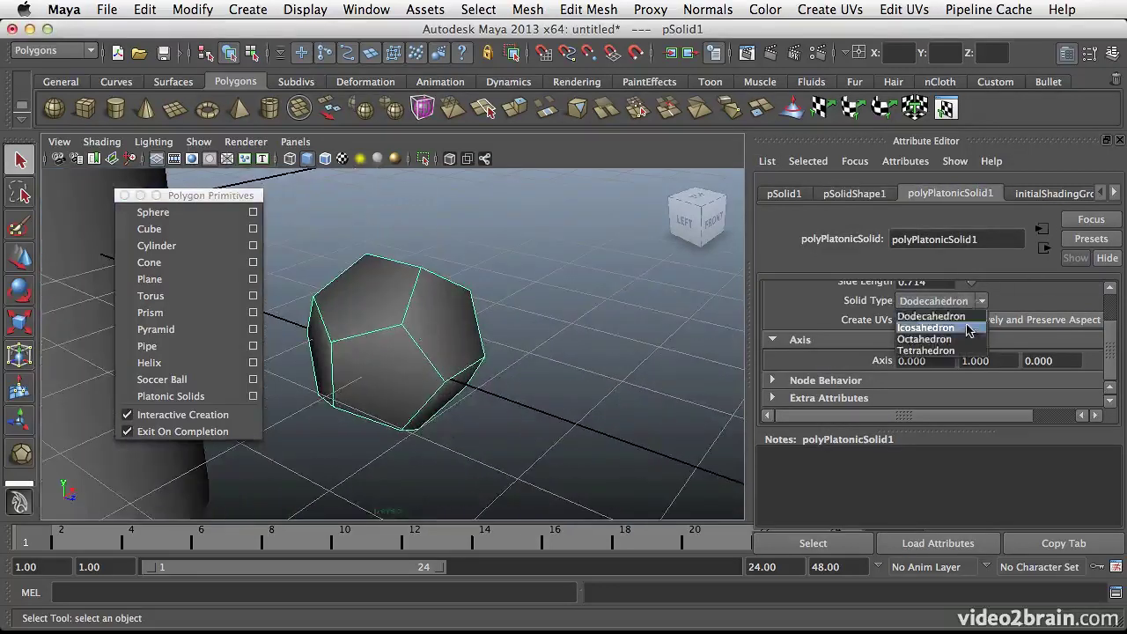
left_click(925, 321)
mouse_move(391, 333)
left_mouse_down("alt")
mouse_move(396, 388)
mouse_move(418, 330)
mouse_move(377, 343)
mouse_move(388, 349)
left_mouse_up("alt")
left_click(960, 301)
left_click(924, 339)
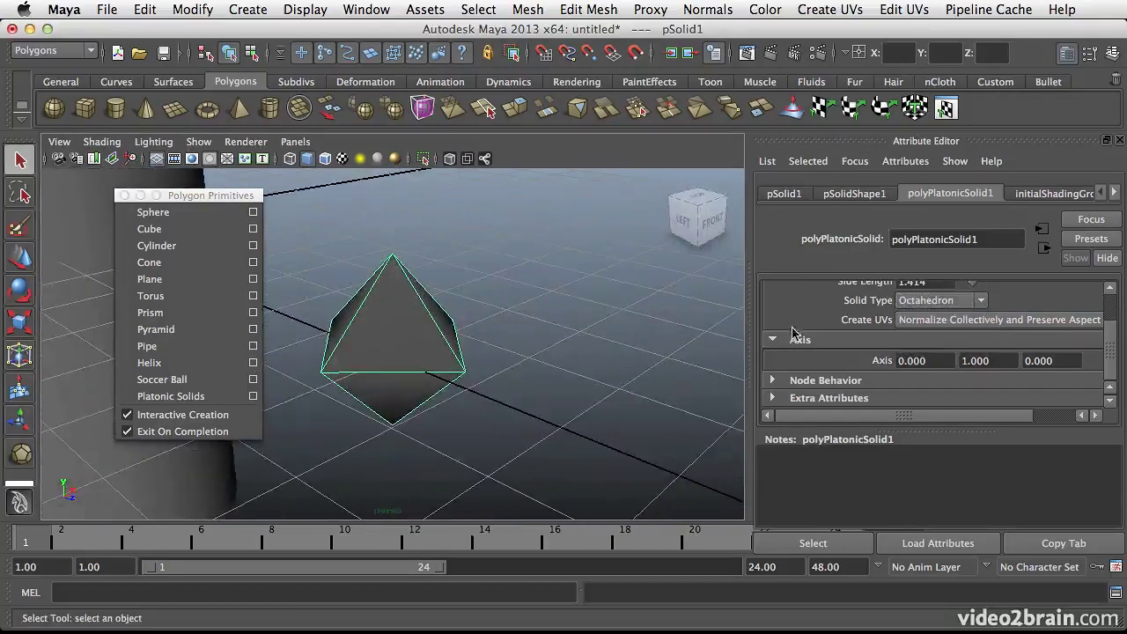
Set the platonic solid's type to Tetrahedron, inspect its shape, and delete the solid.
left_click(939, 302)
left_click(926, 351)
left_click_drag(355, 382, 388, 375, "alt")
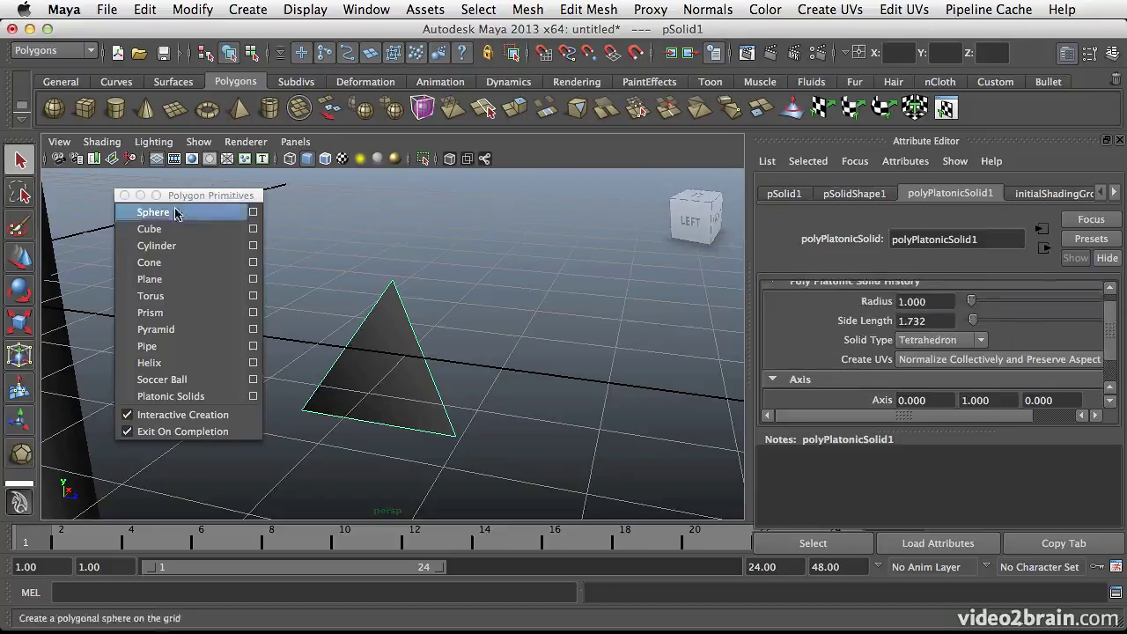
key("Delete")
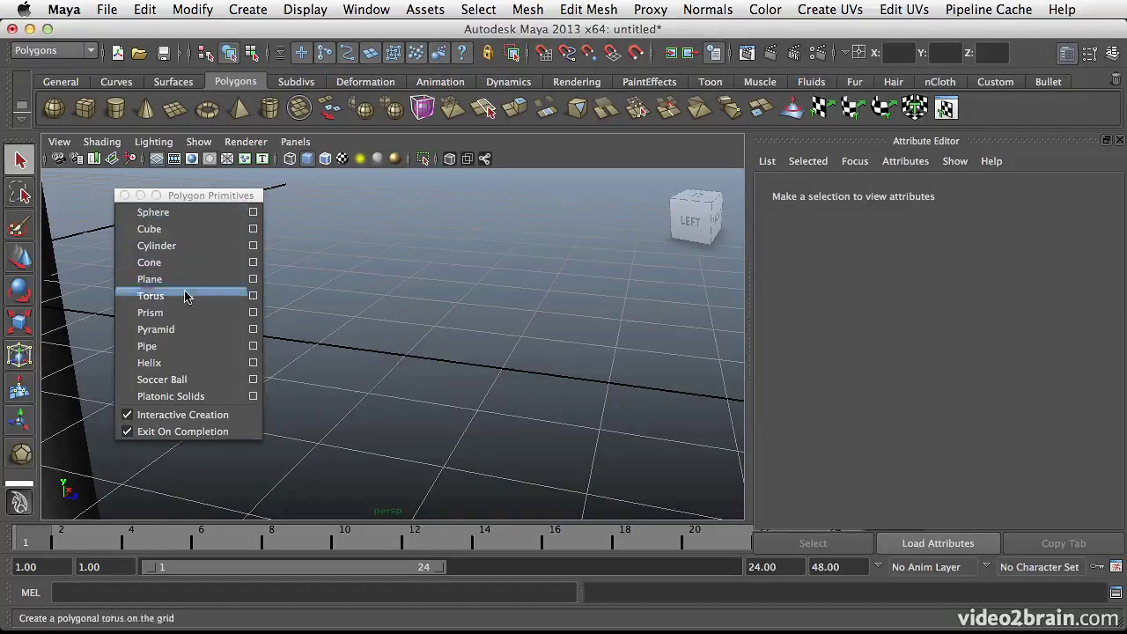
Draw a polygon pipe interactively on the grid beside the cylinder and delete it again.
left_click(173, 351)
left_click_drag(497, 370, 574, 305)
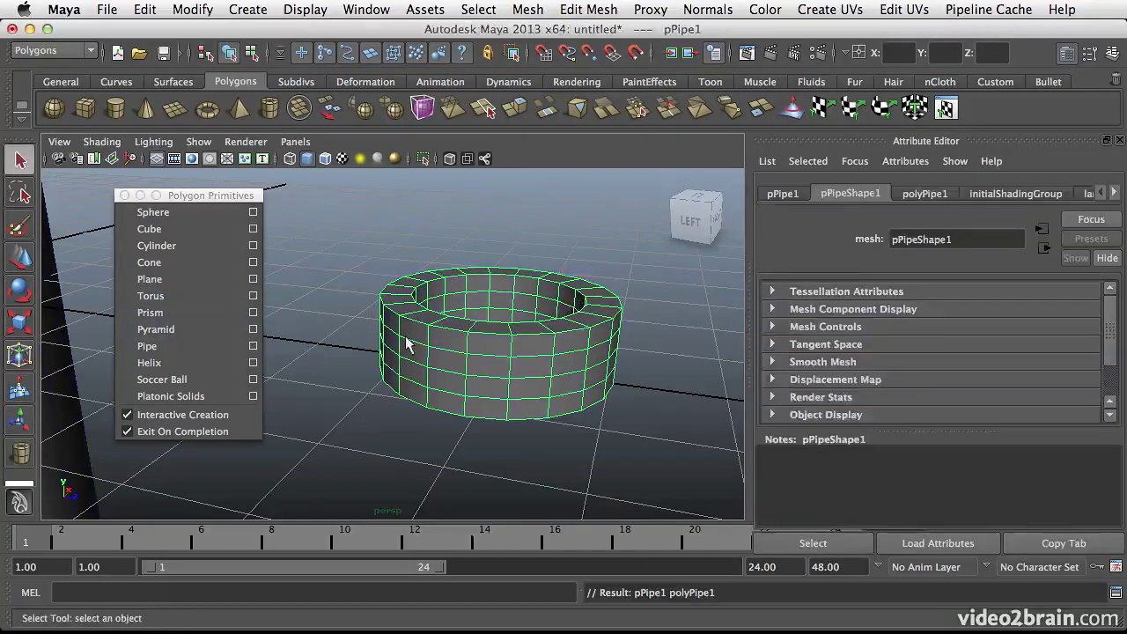
key("Delete")
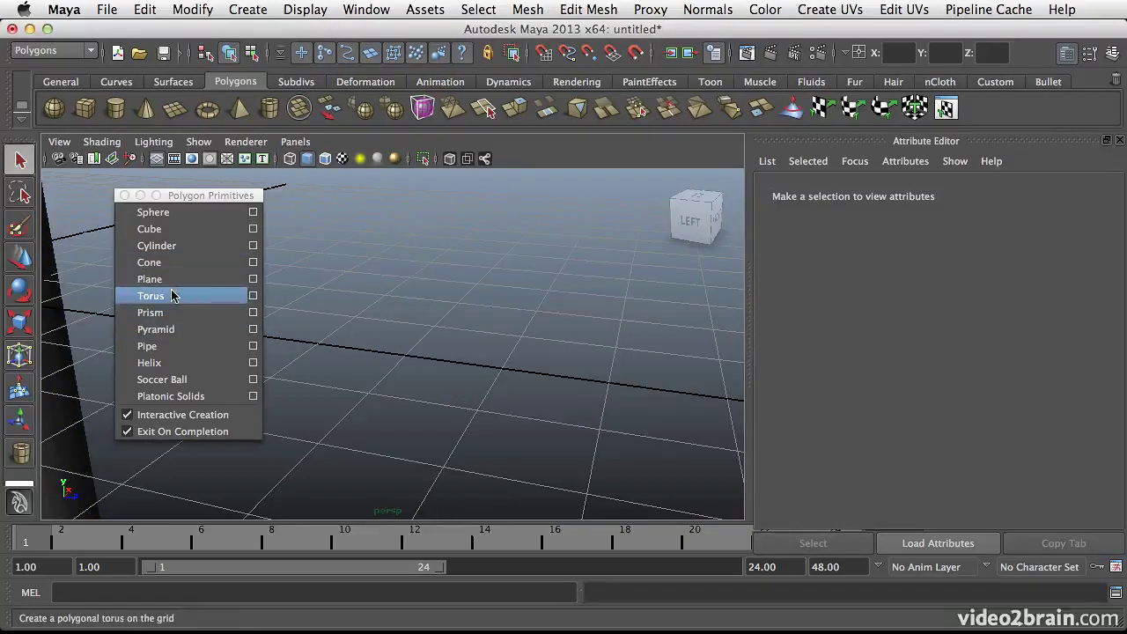
Draw a torus with a radius of about 1.57 on the grid beside the cylinder and show its creation attributes.
left_click(176, 296)
left_click_drag(451, 365, 560, 352)
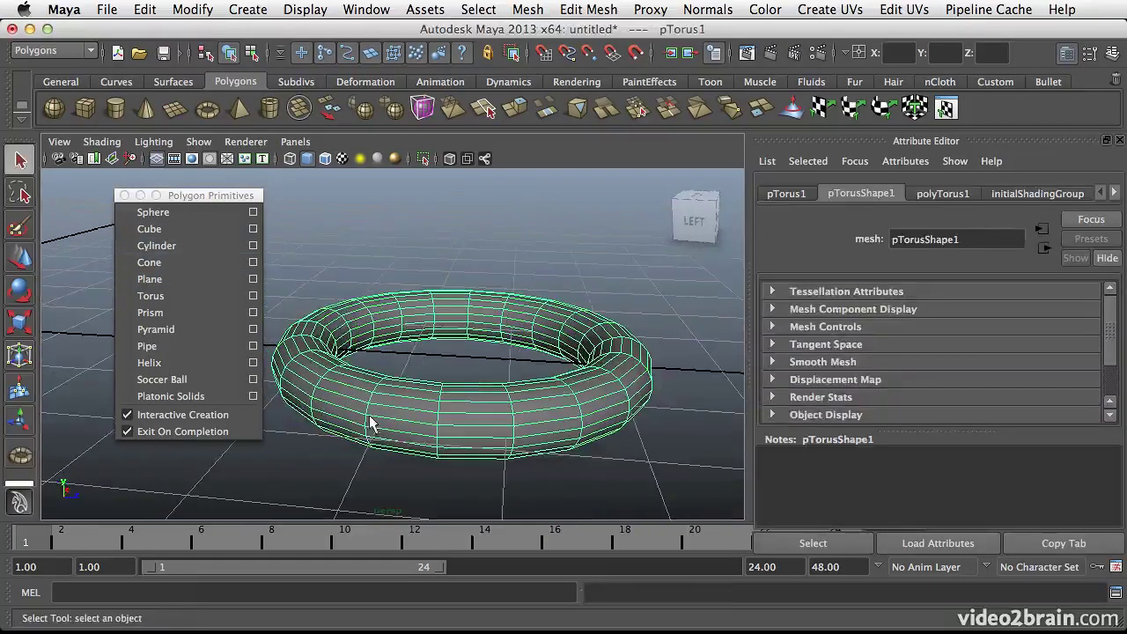
left_click(945, 194)
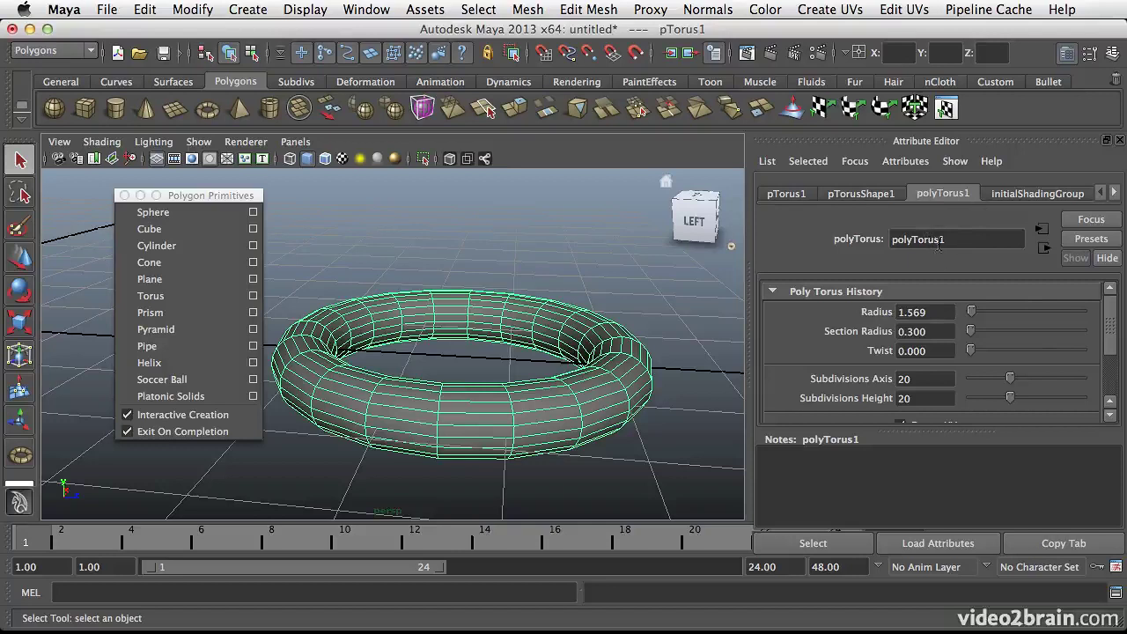
Rename the torus's transform node as Turus.
left_click(782, 196)
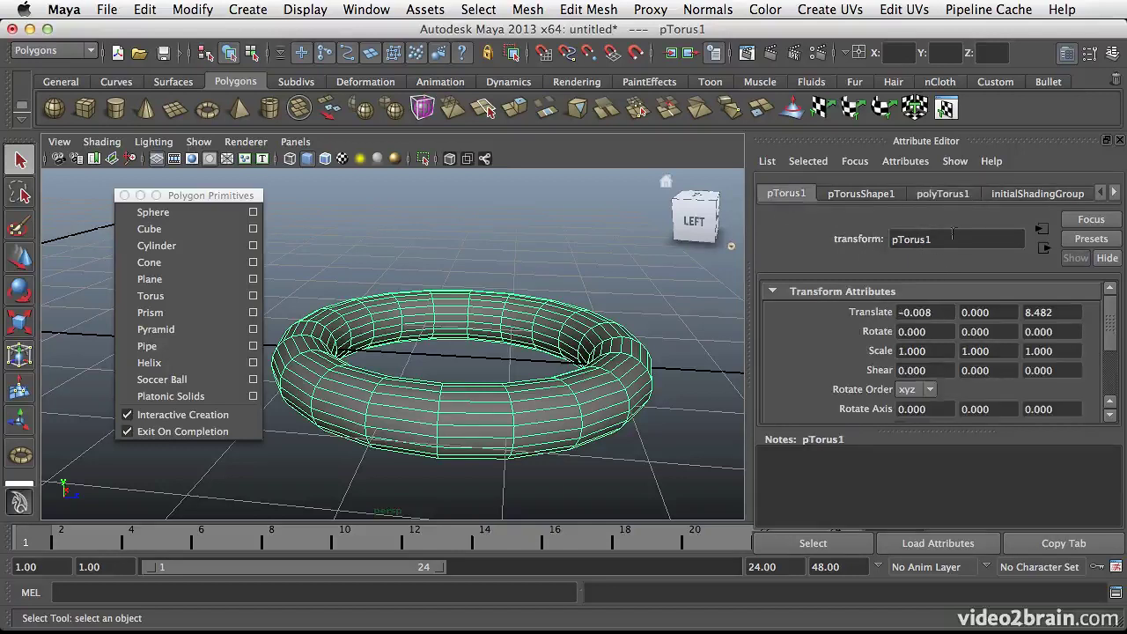
left_click_drag(953, 233, 878, 243)
type("Tur")
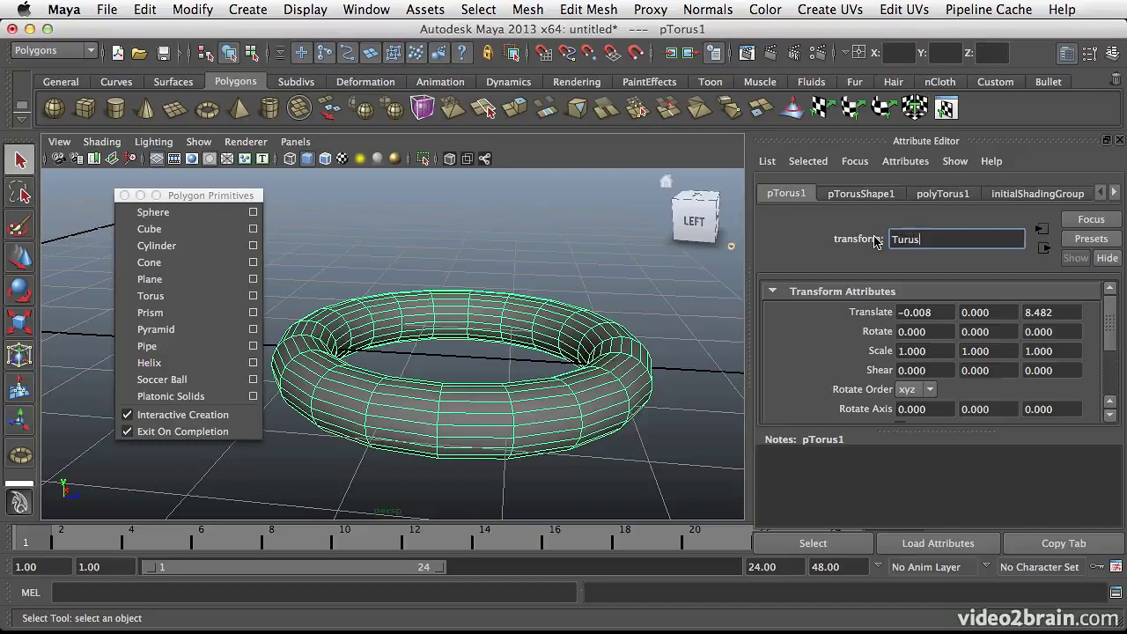
key("Return")
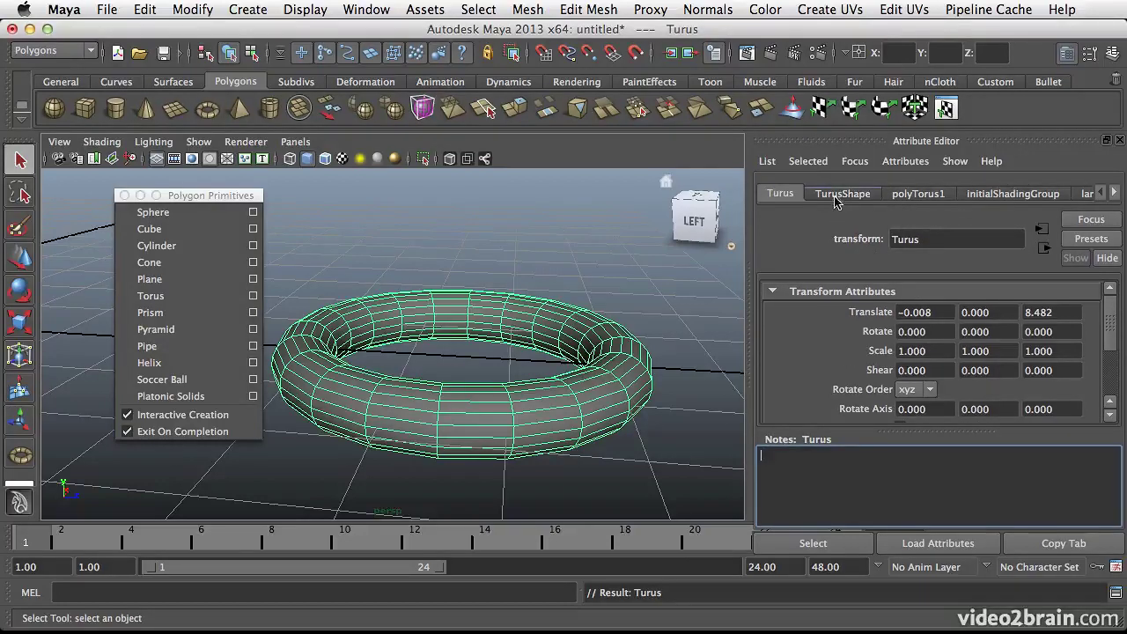
Examine the renamed torus's shape and creation nodes, including the creation node's name field, and view the ring from another angle.
left_click(869, 196)
left_click(920, 195)
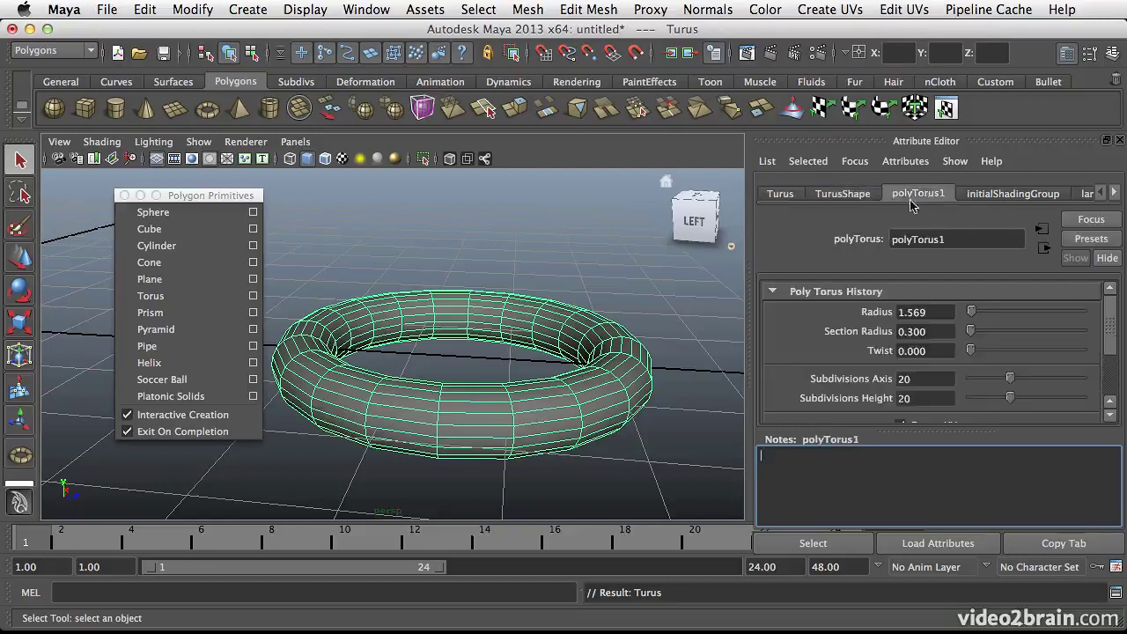
left_click_drag(939, 239, 872, 241)
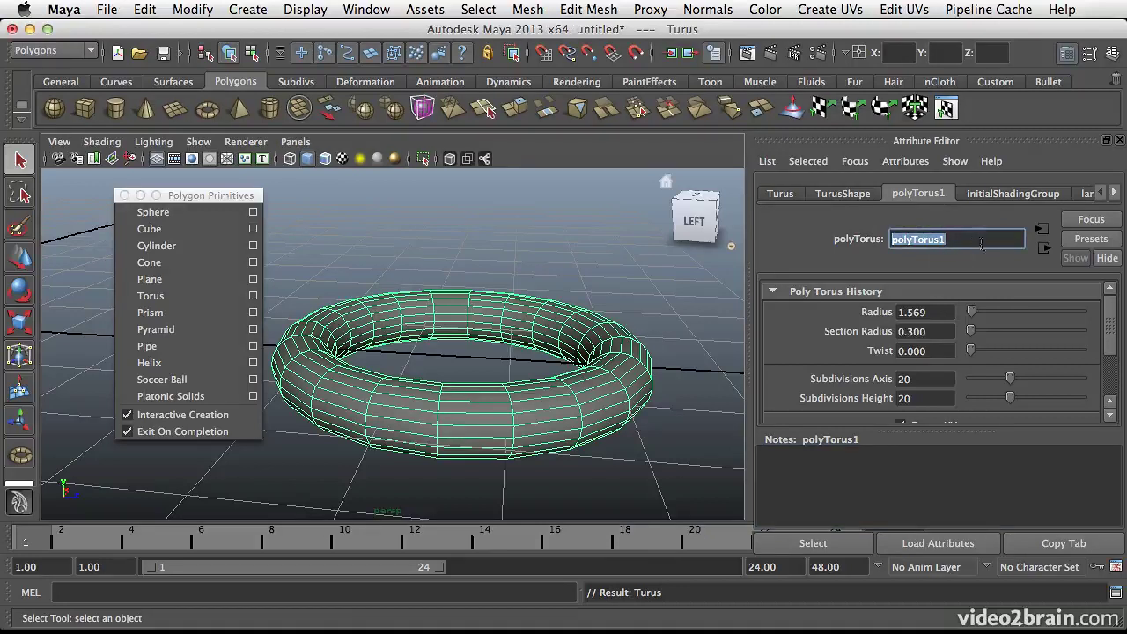
left_click_drag(574, 343, 533, 362, "alt")
middle_click_drag(524, 354, 499, 324, "alt")
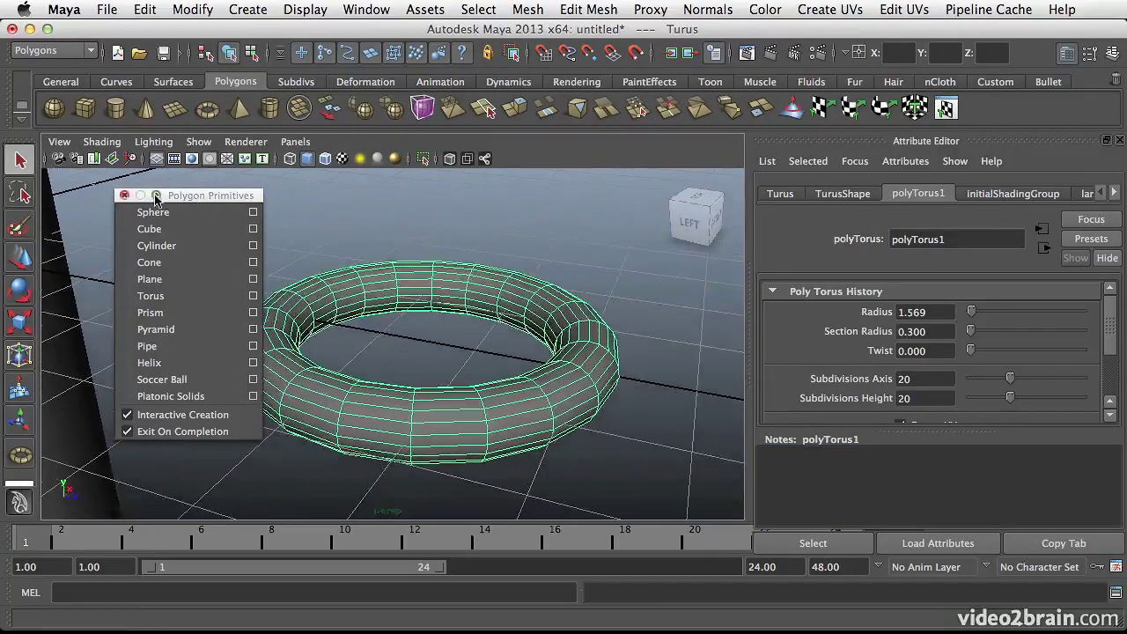
Close the floating Polygon Primitives list and frame both the cylinder and the torus in the perspective view.
left_click(125, 195)
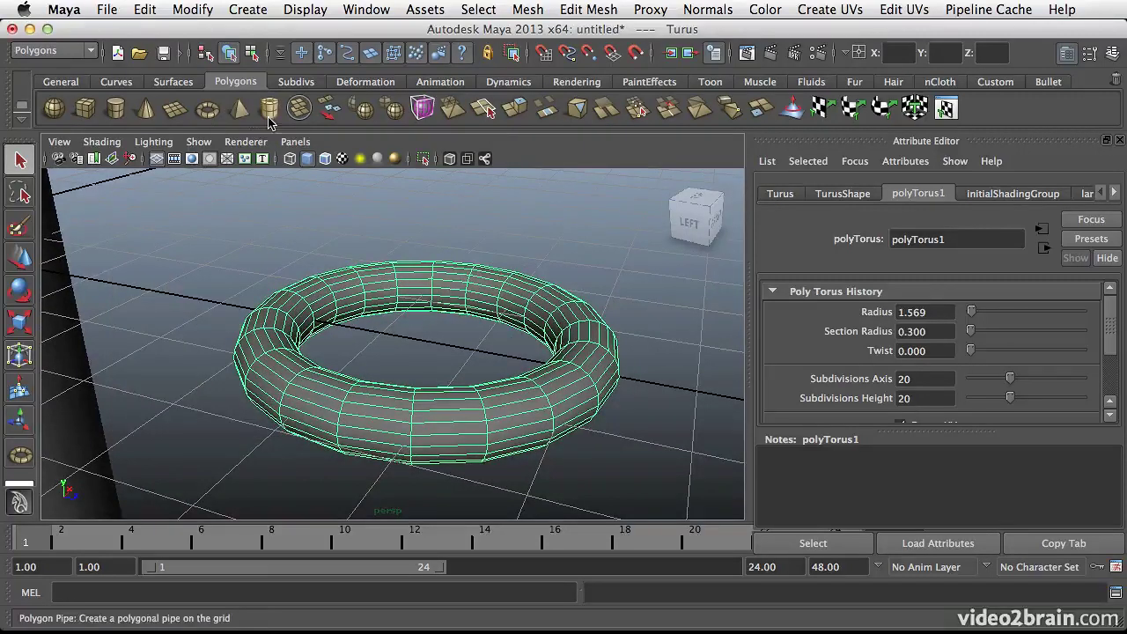
left_click_drag(401, 338, 395, 329, "alt")
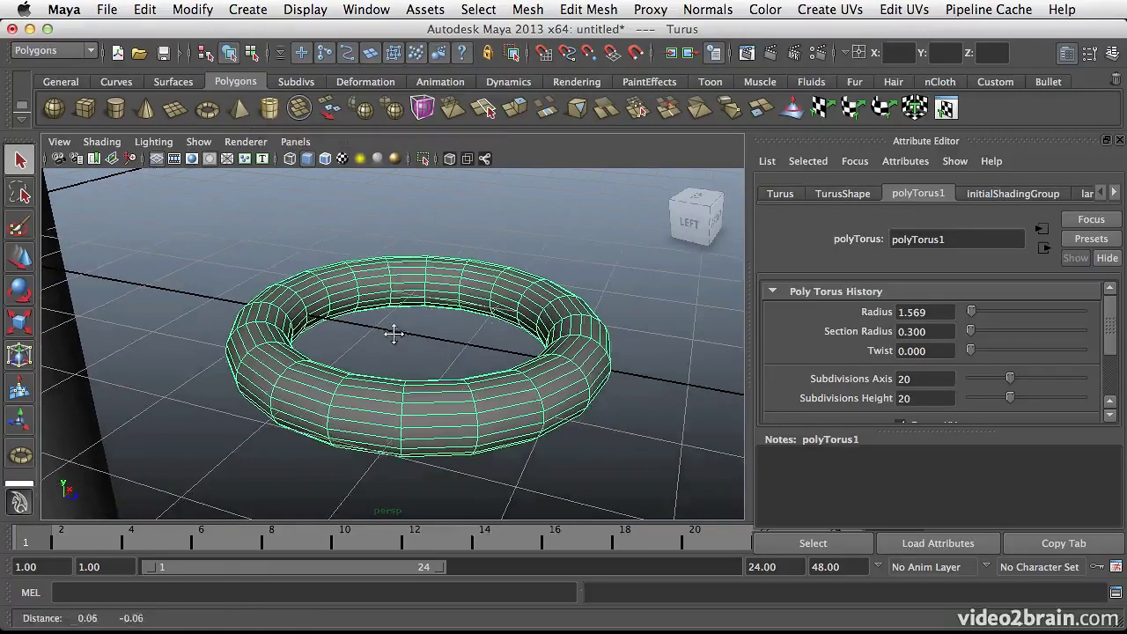
right_click_drag(460, 335, 480, 355, "alt")
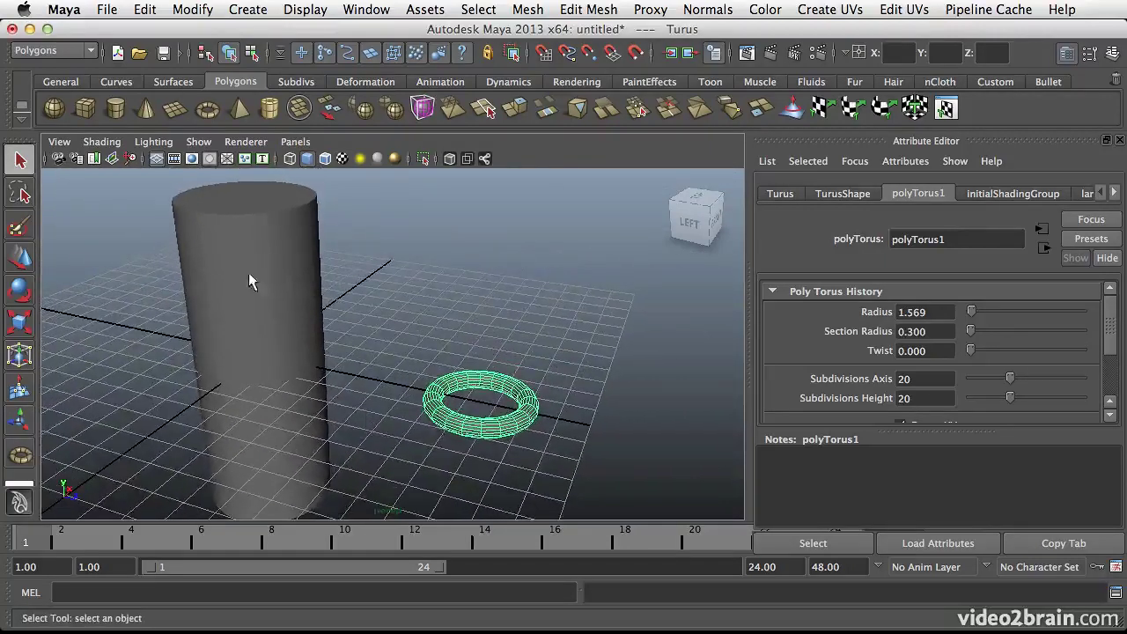